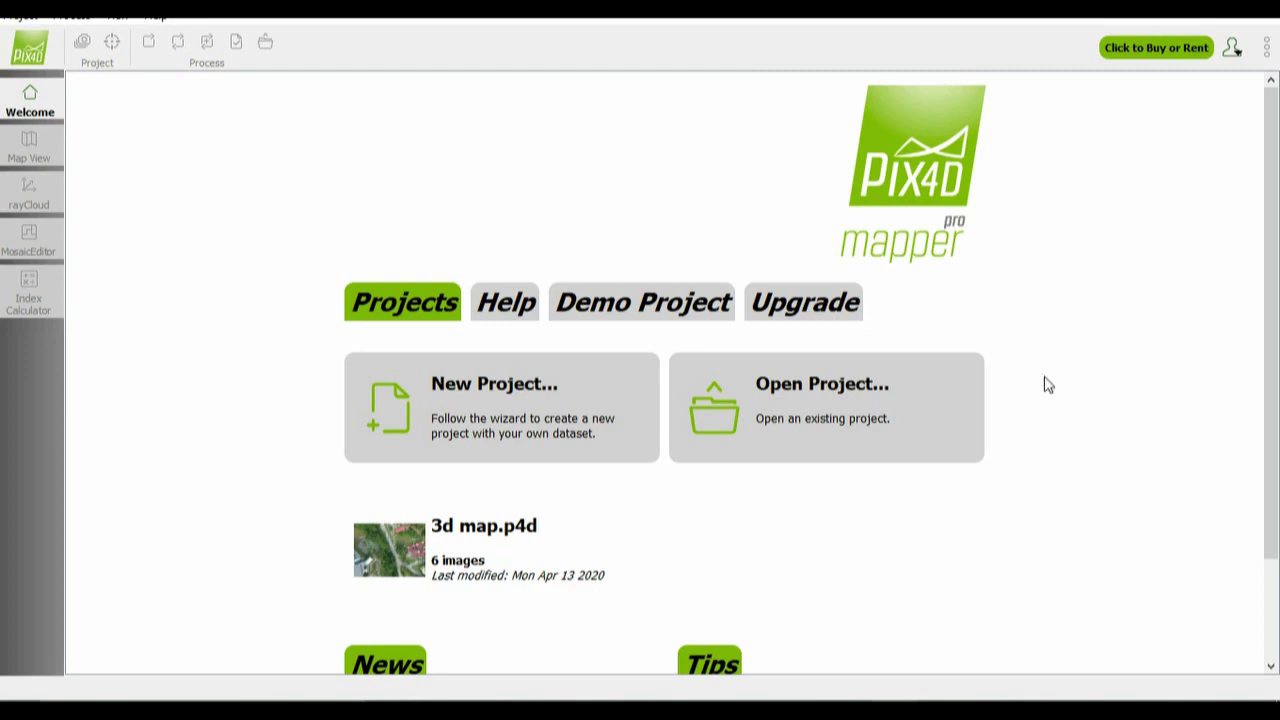
Step: Create a new project named '3D map_1' in the default project location and continue to image selection
scroll(1059, 338, down, 1)
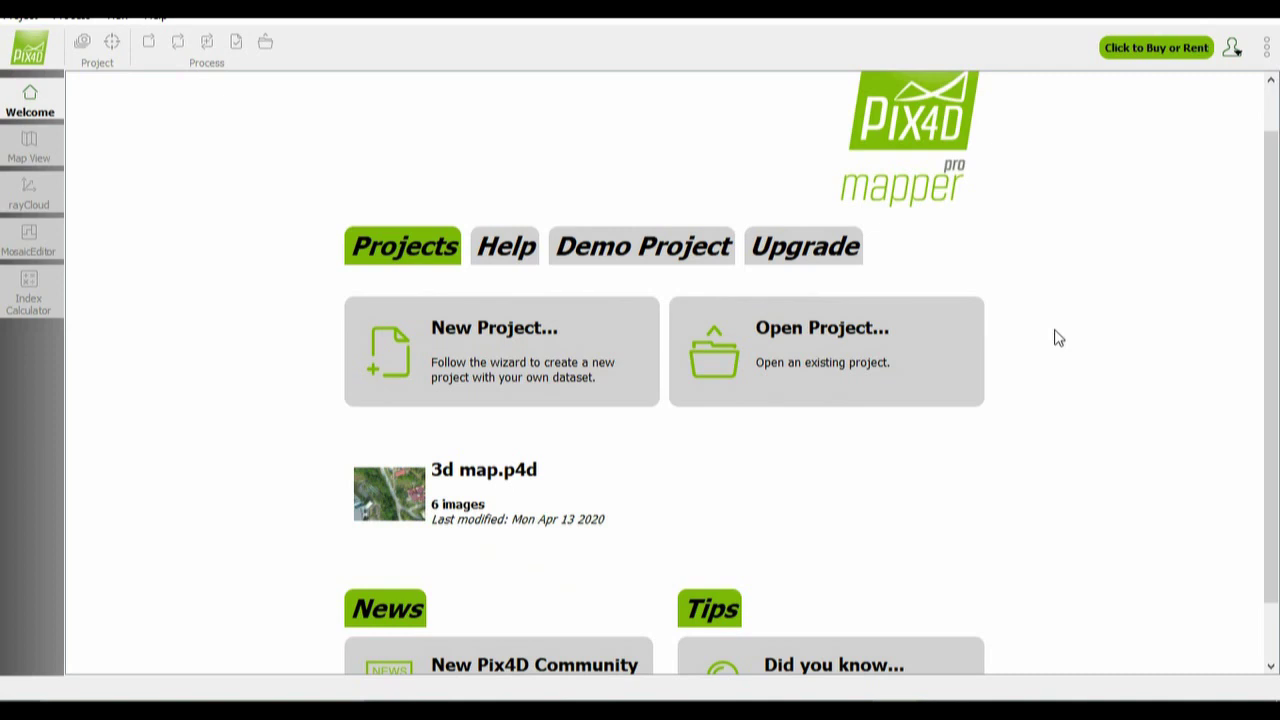
click(494, 367)
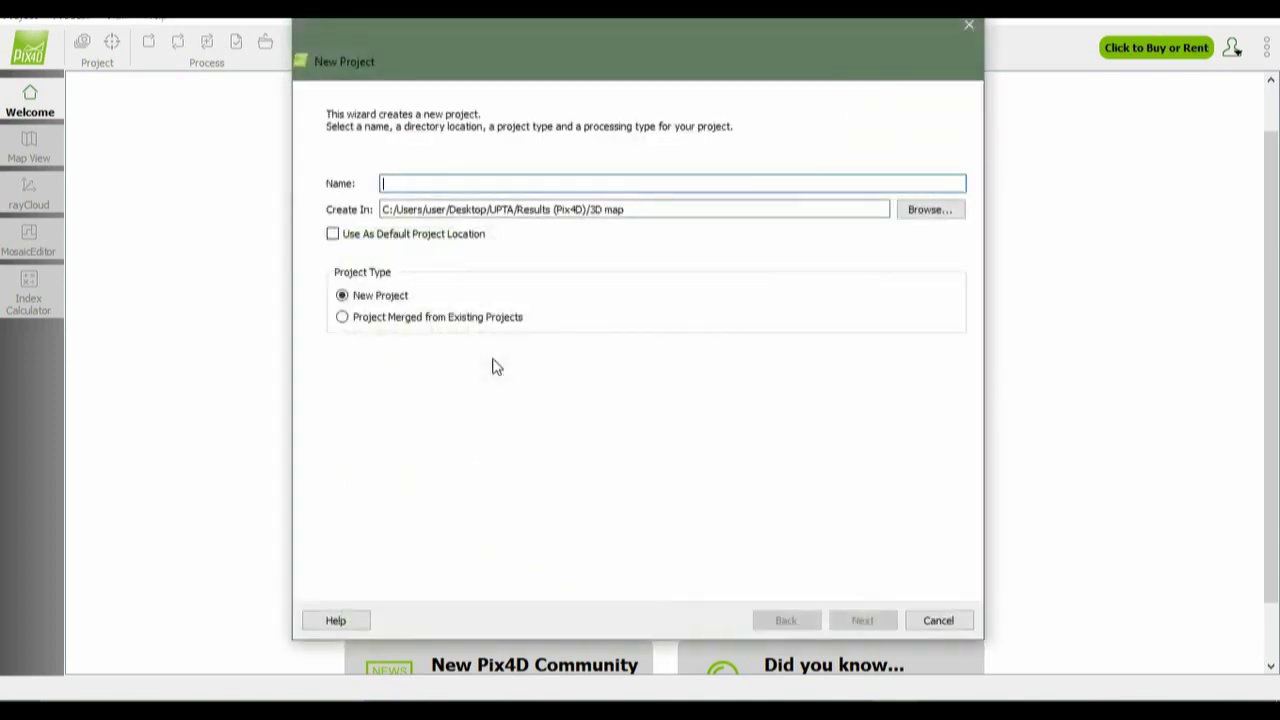
text(3D map)
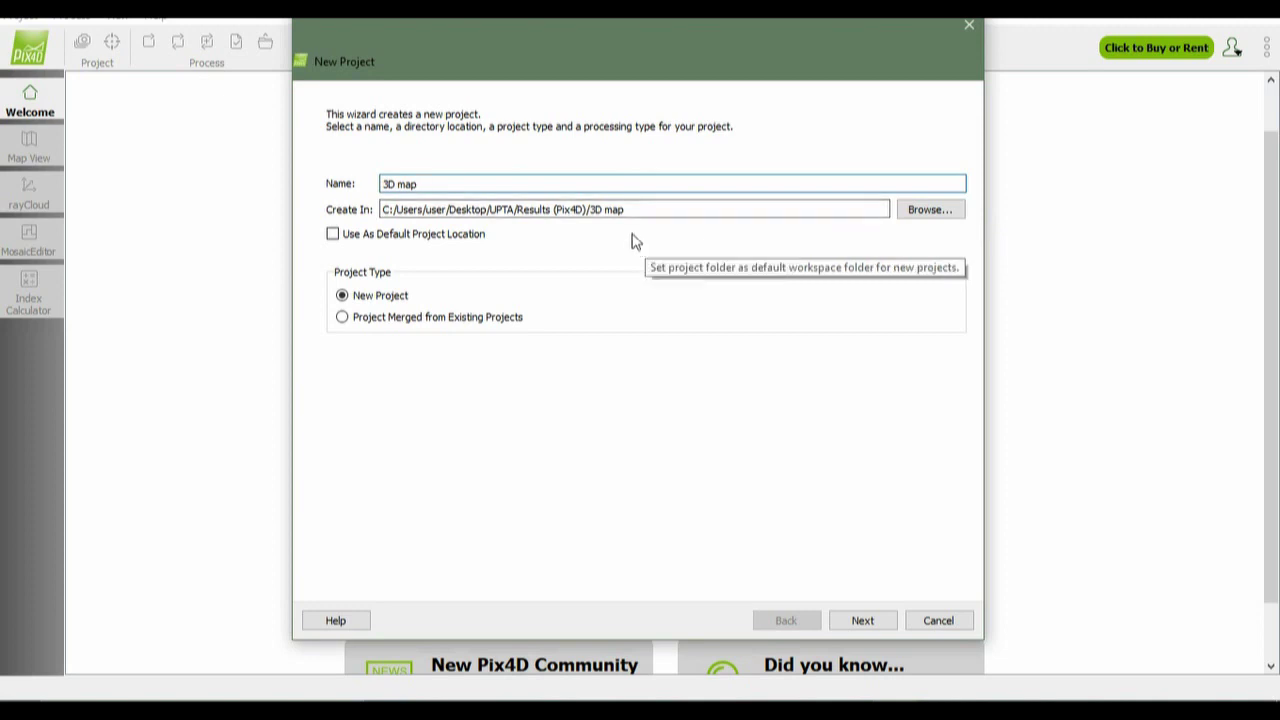
click(338, 238)
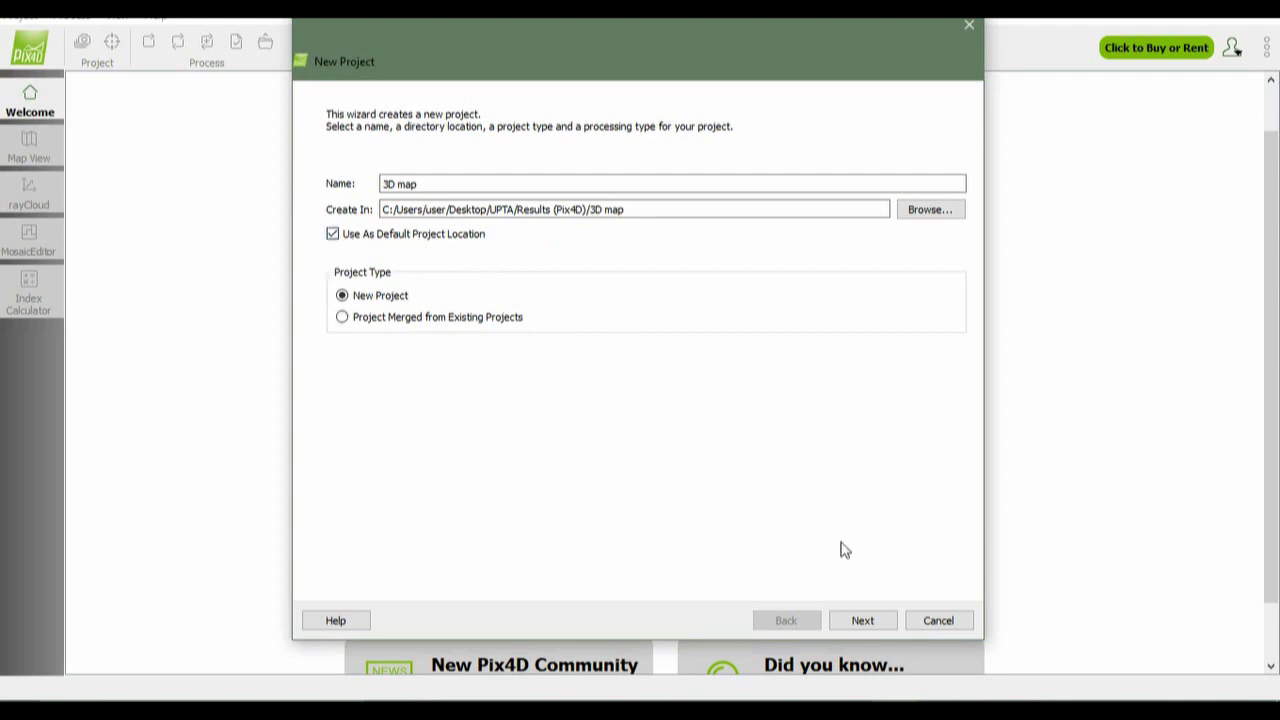
click(864, 622)
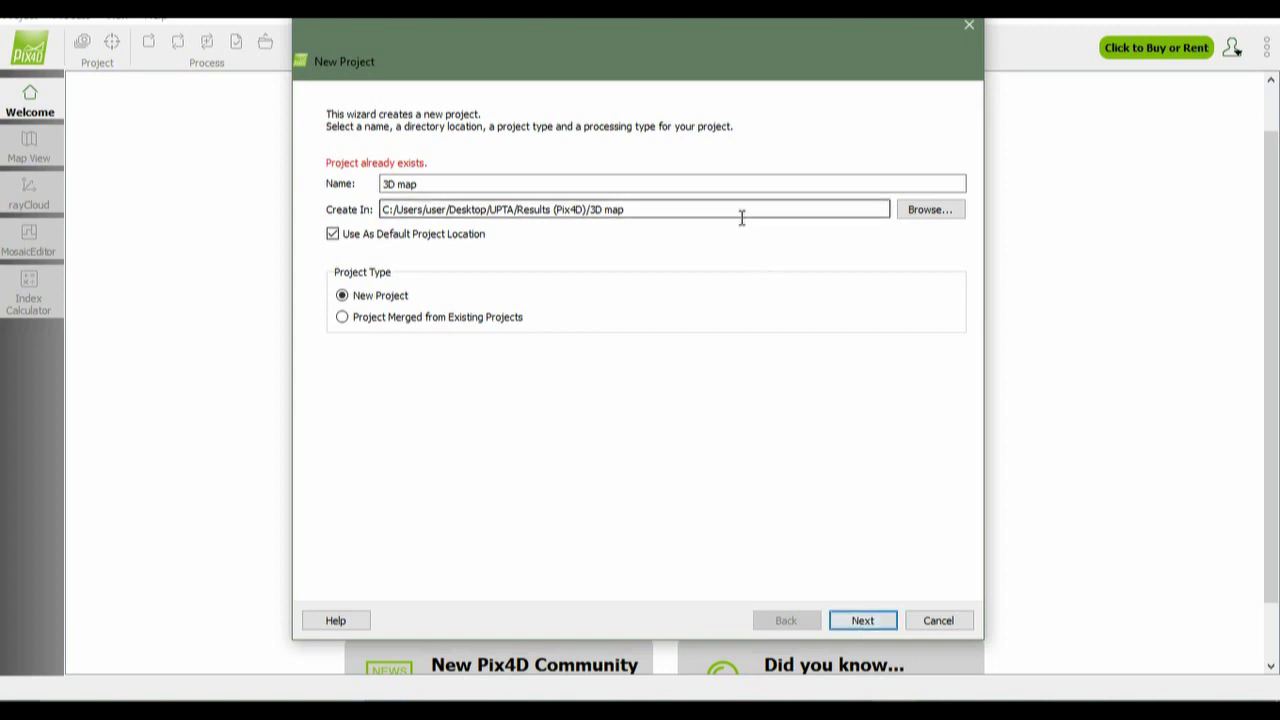
click(444, 184)
text(_)
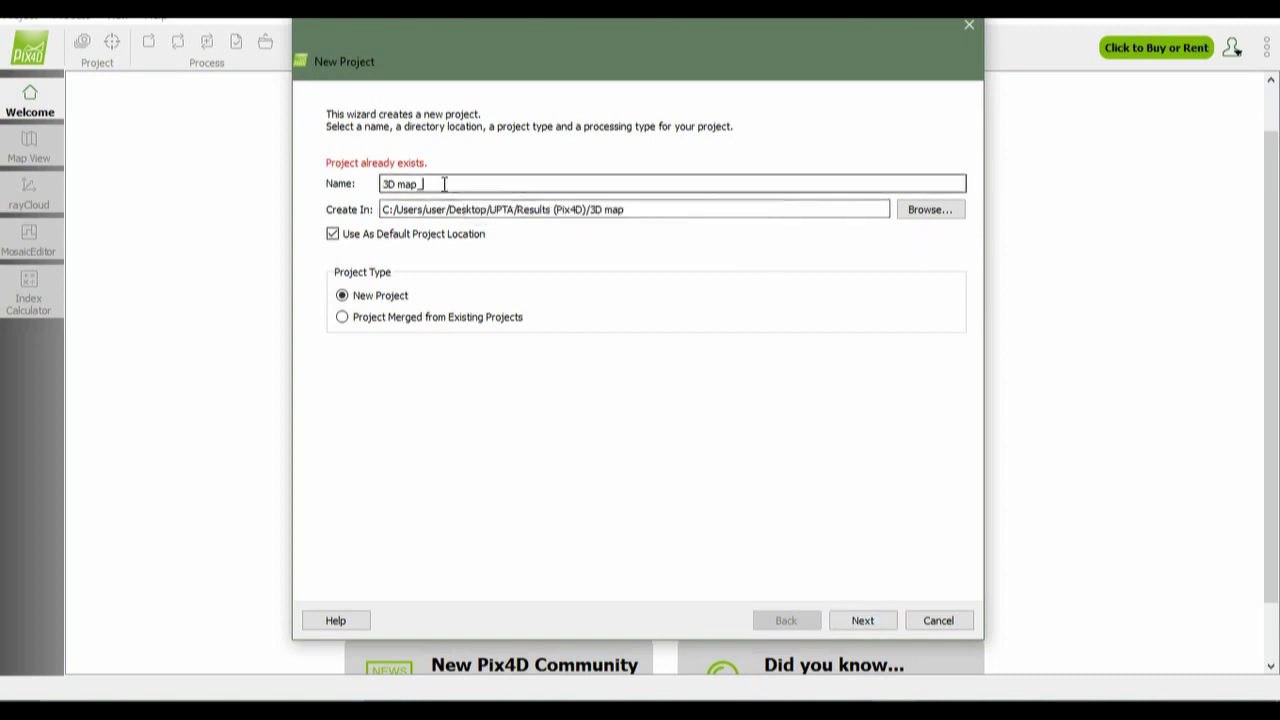
text(2)
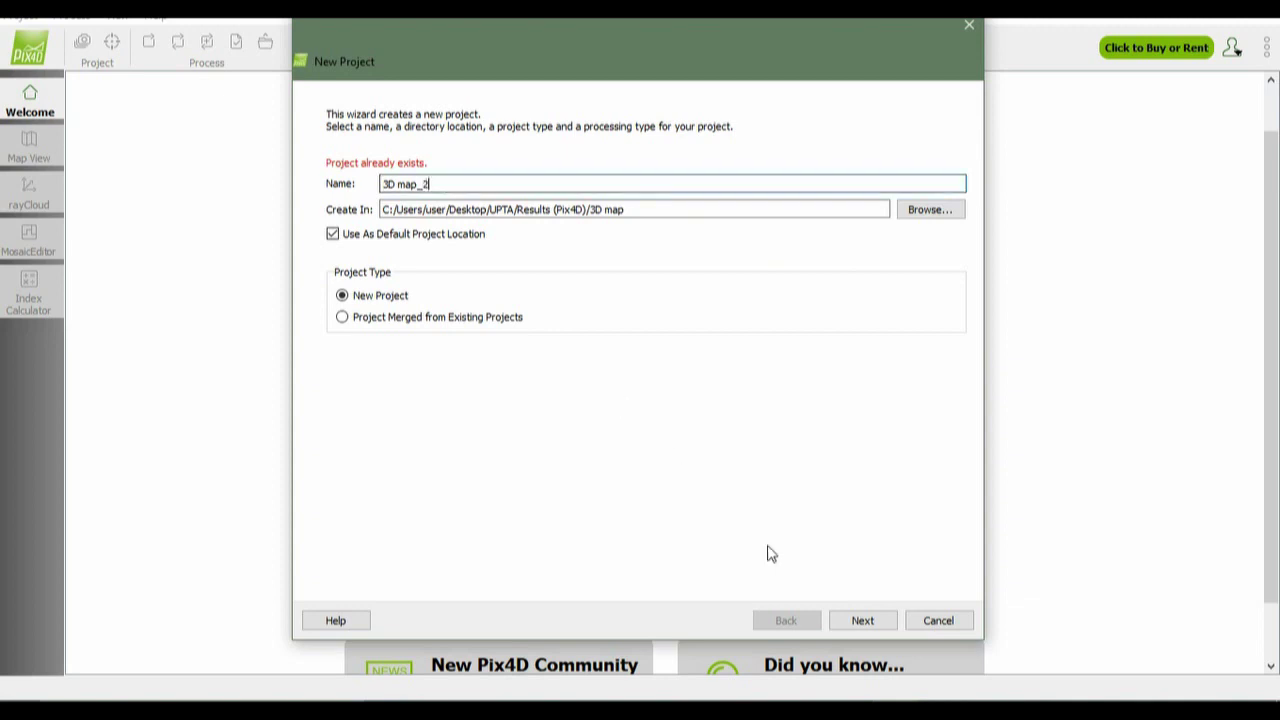
key(BackSpace)
text(1)
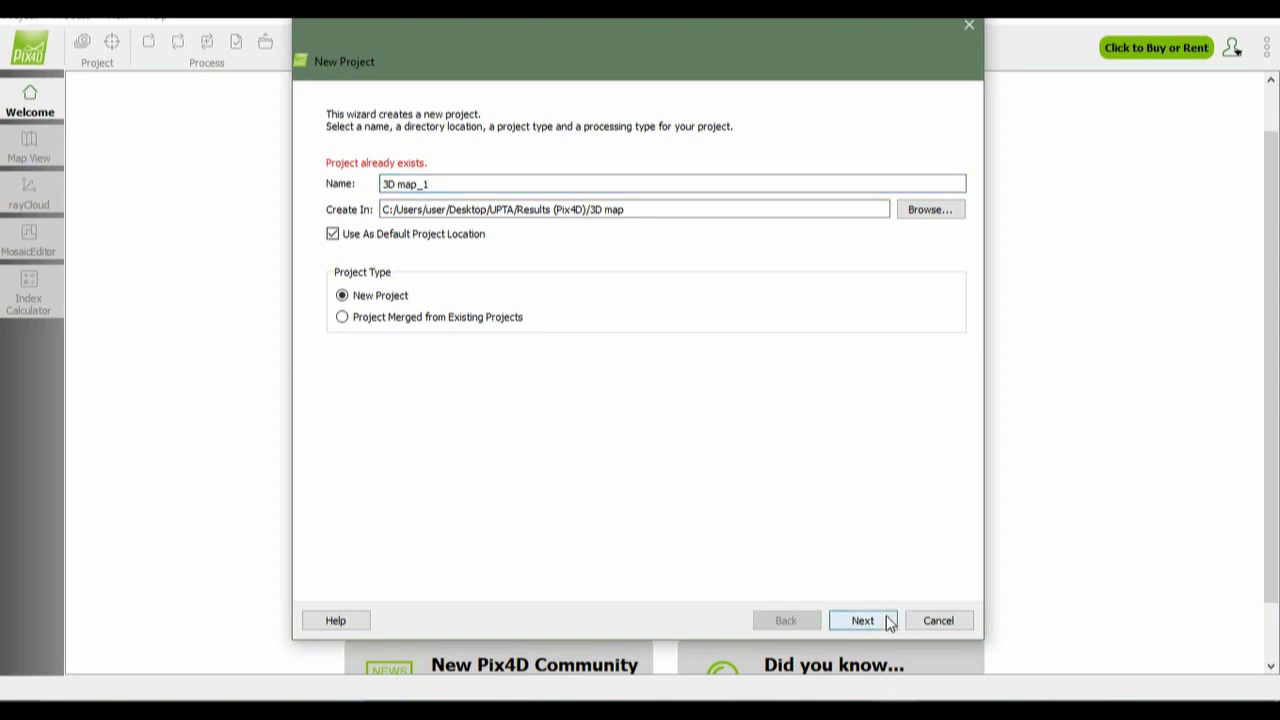
click(885, 620)
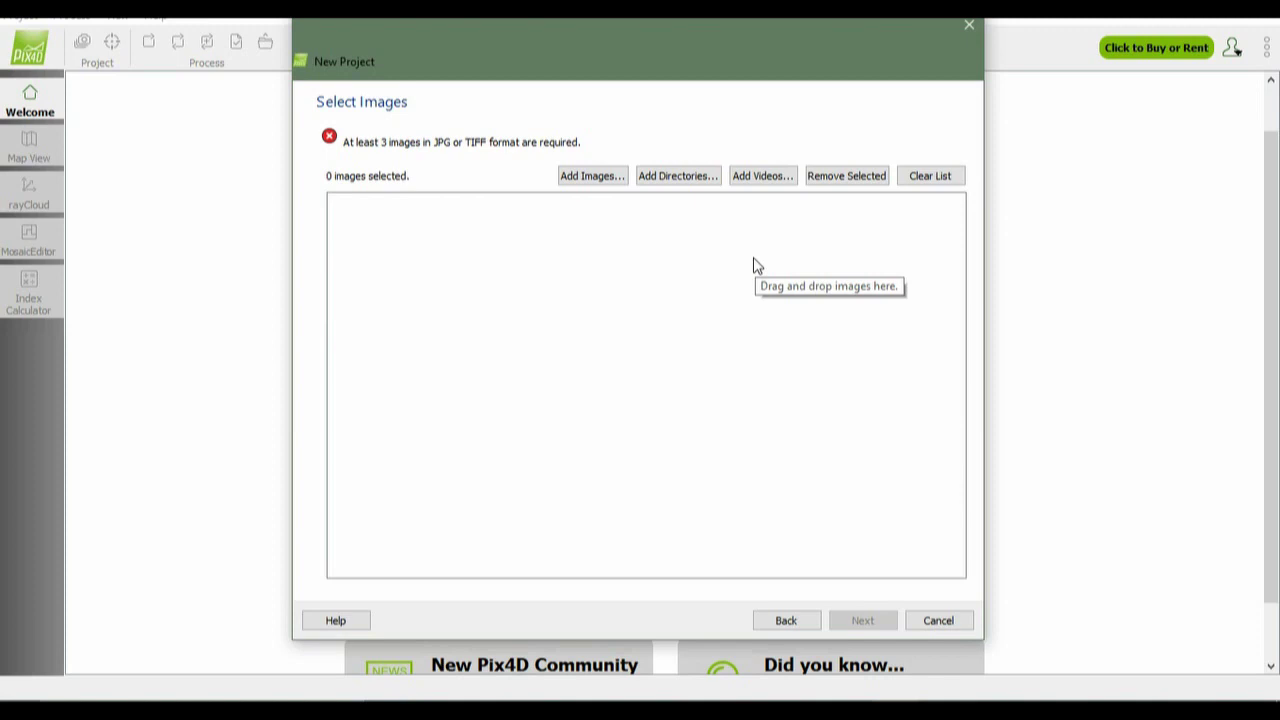
Step: Add all six DJI images (DJI_0134 to DJI_0139) from Desktop > UPTA > Data > 3D map
click(595, 175)
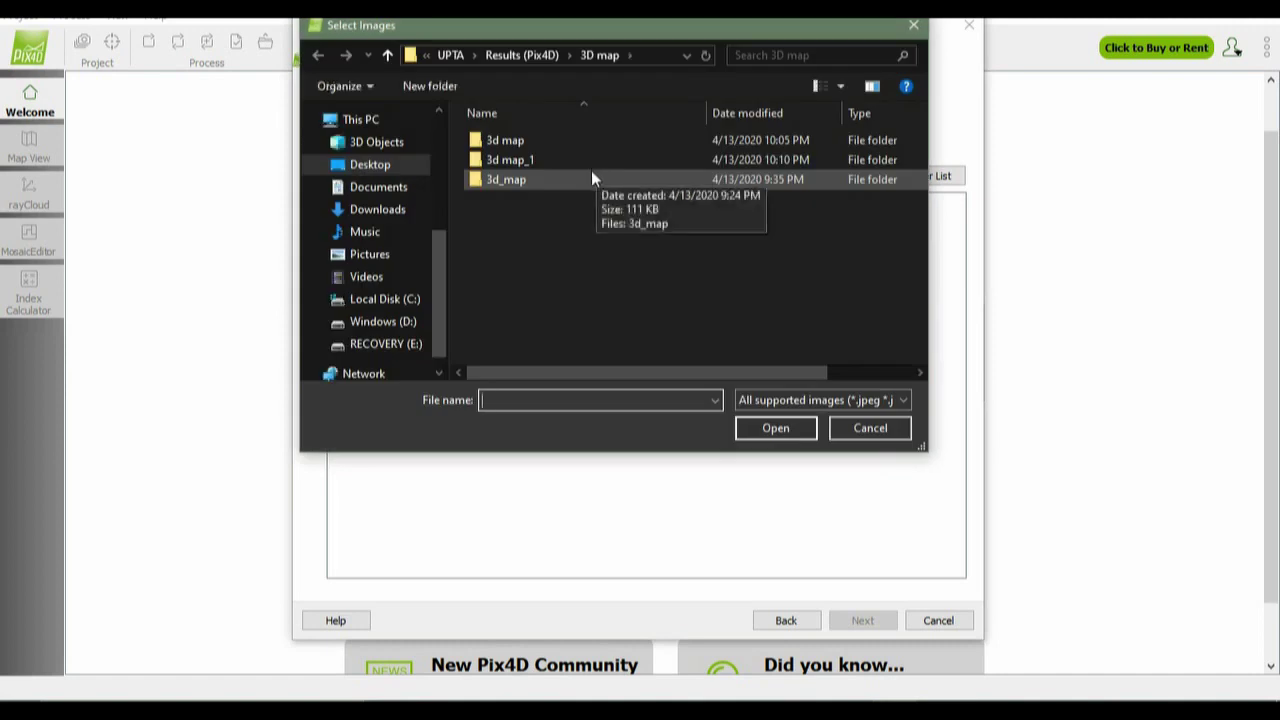
click(524, 55)
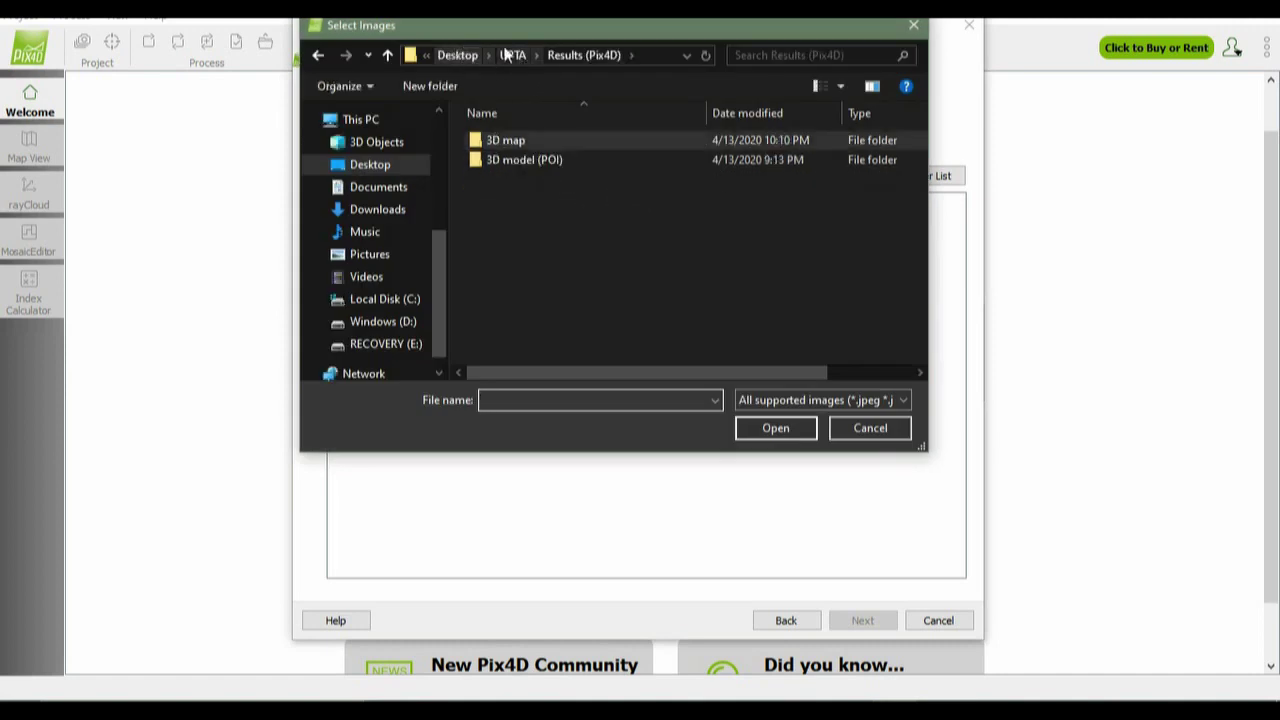
click(512, 55)
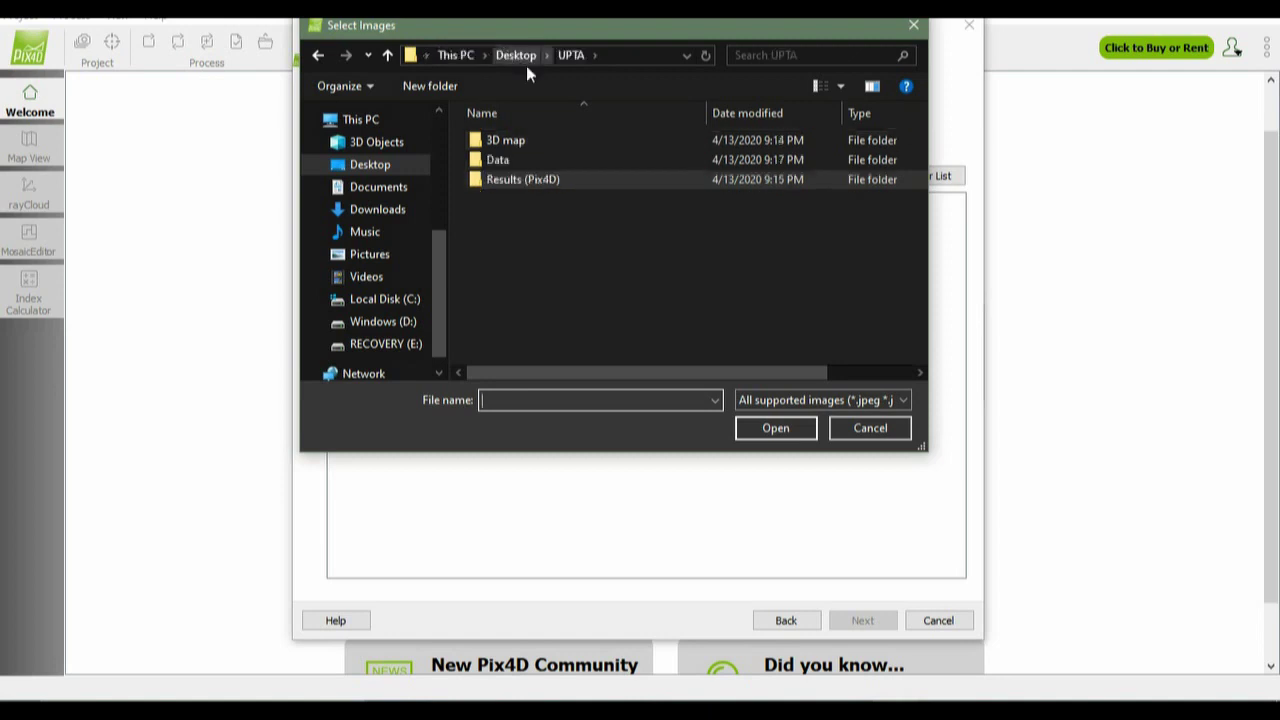
double_click(512, 160)
double_click(520, 142)
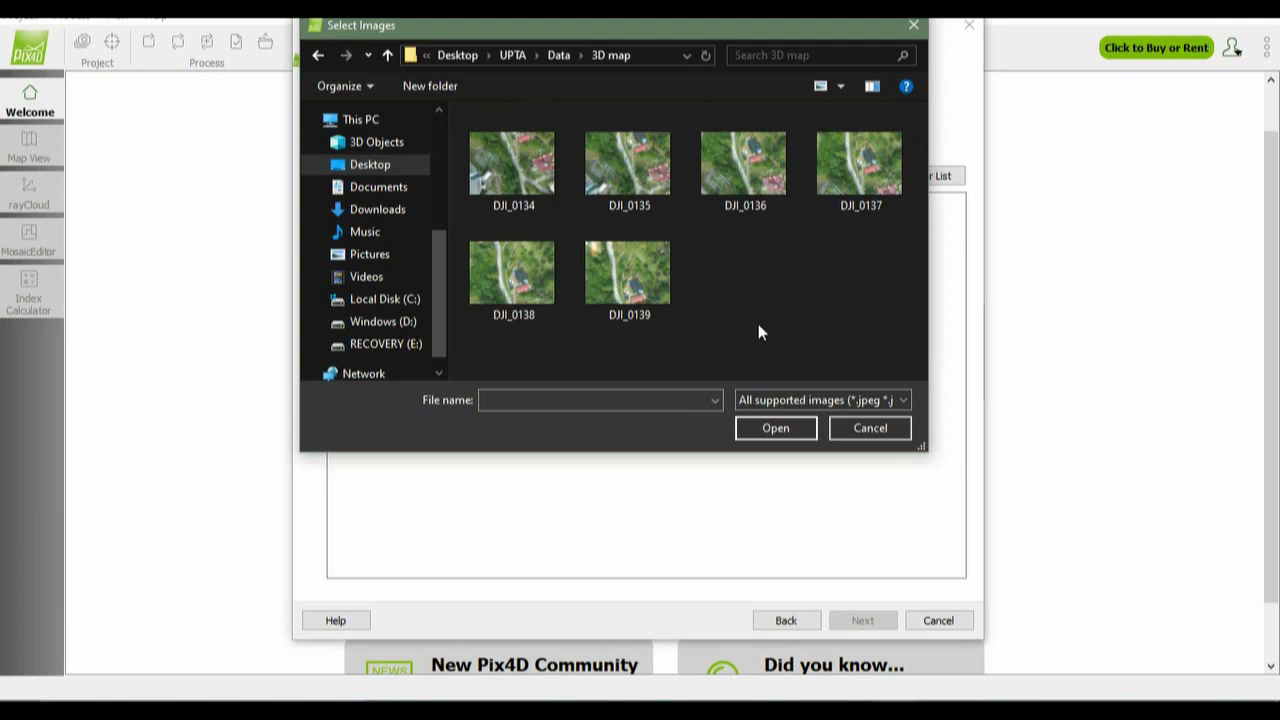
key(ctrl+a)
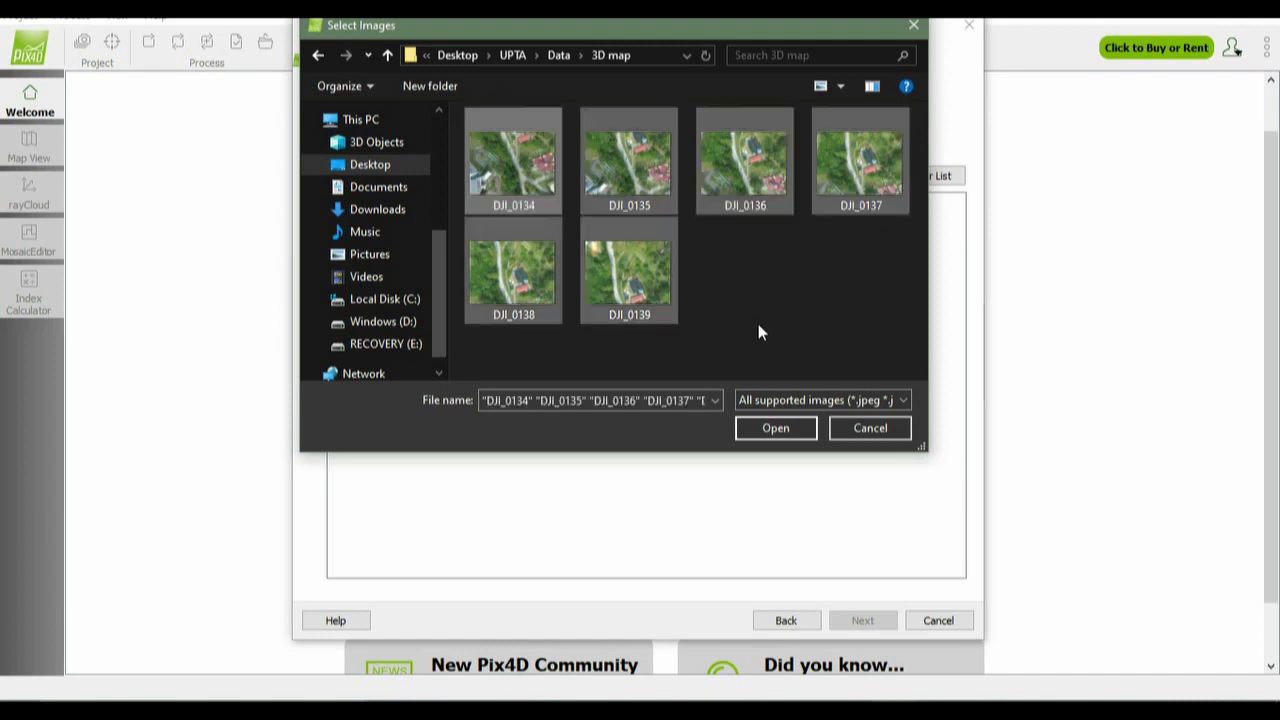
click(755, 421)
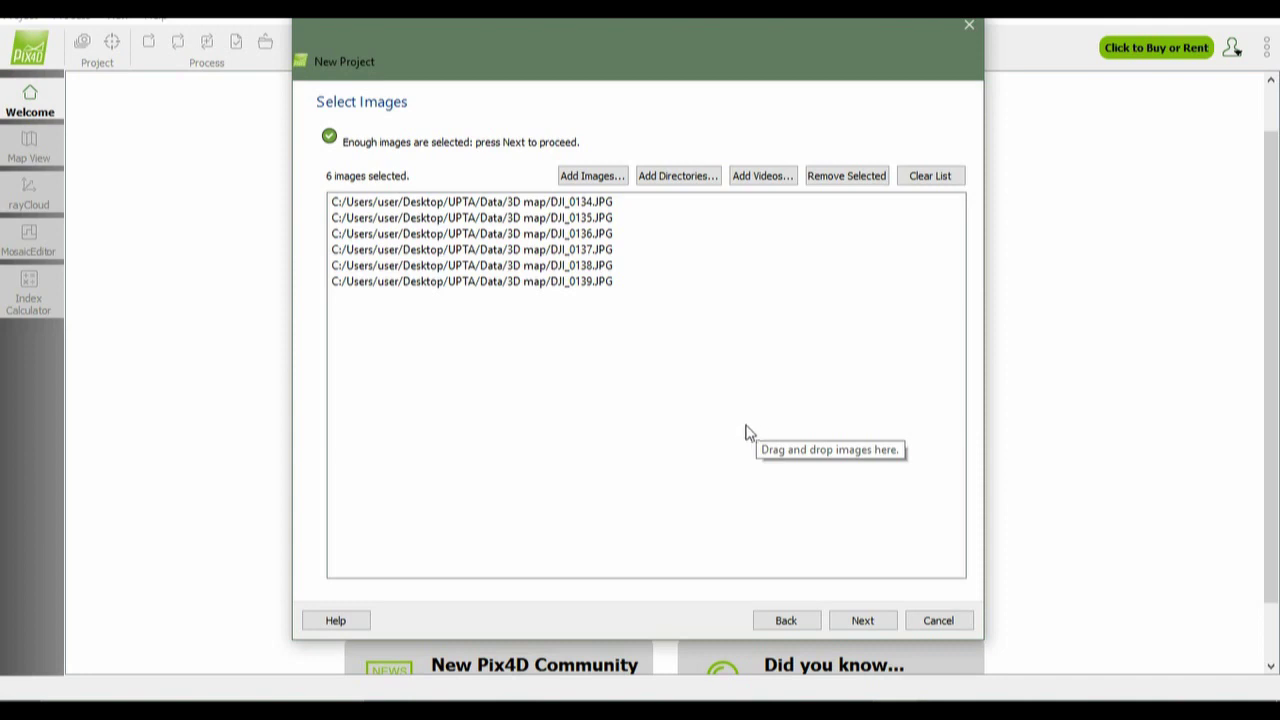
Step: Accept the images' WGS 84 geolocation and FC330 camera model, then continue to the template step
click(857, 621)
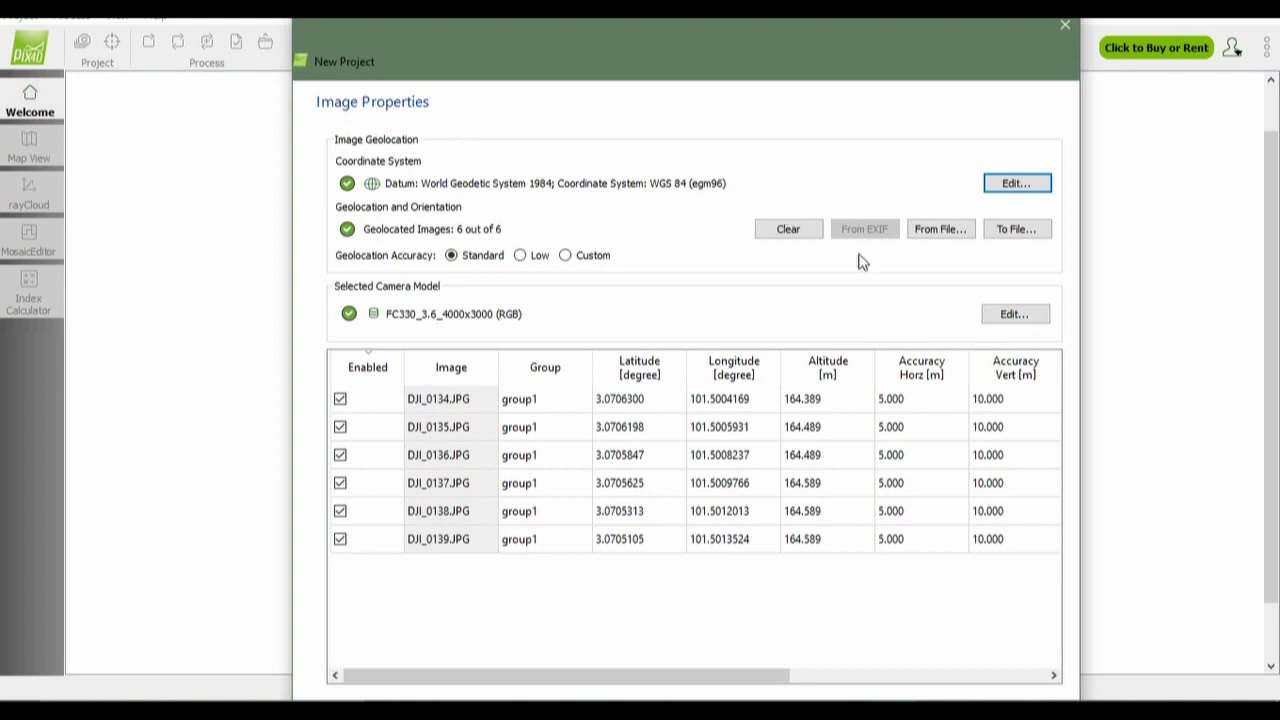
drag(856, 52, 833, 18)
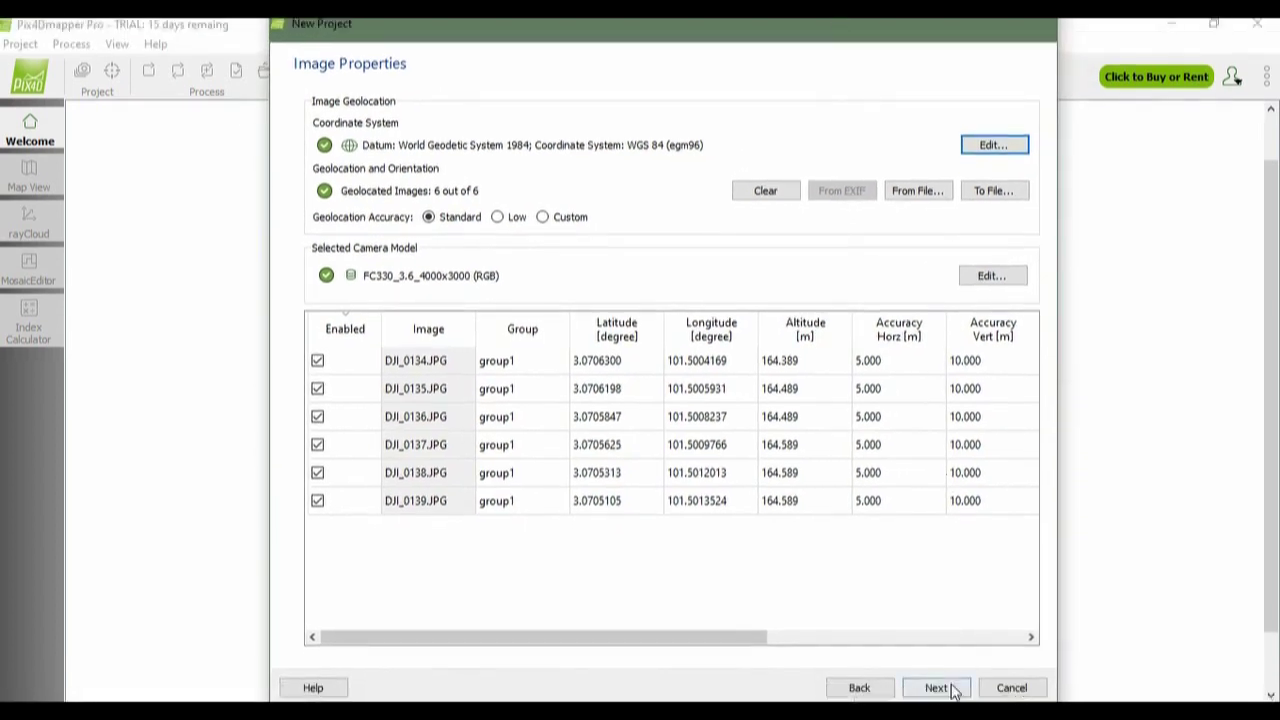
click(942, 694)
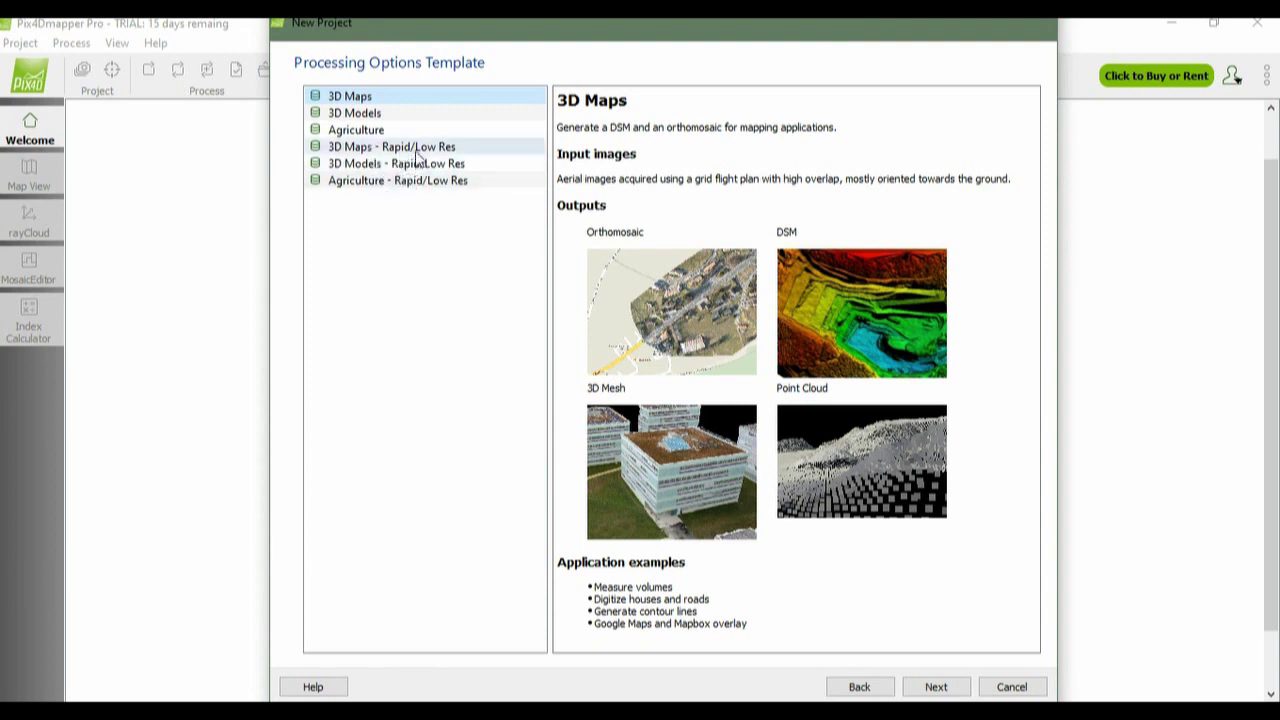
Step: Compare the 3D Models, Agriculture and Rapid/Low Res templates, then choose the 3D Maps template
click(378, 113)
scroll(814, 277, down, 3)
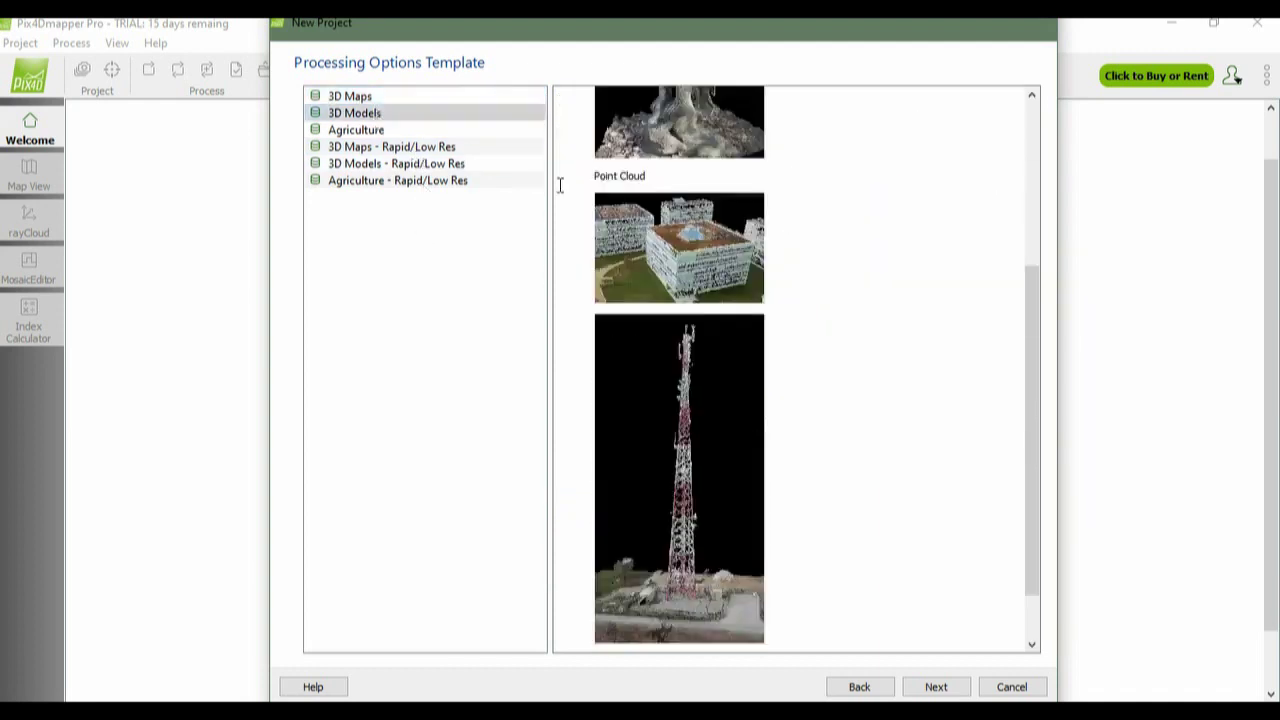
click(478, 168)
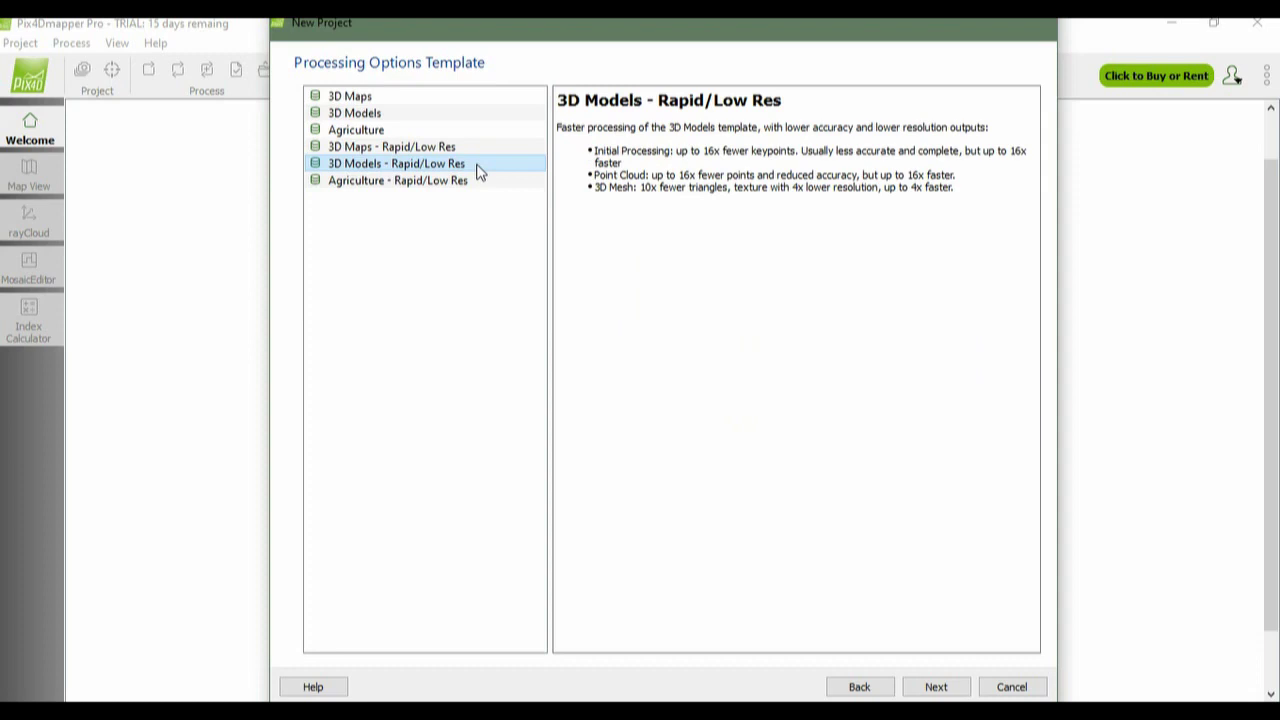
click(440, 150)
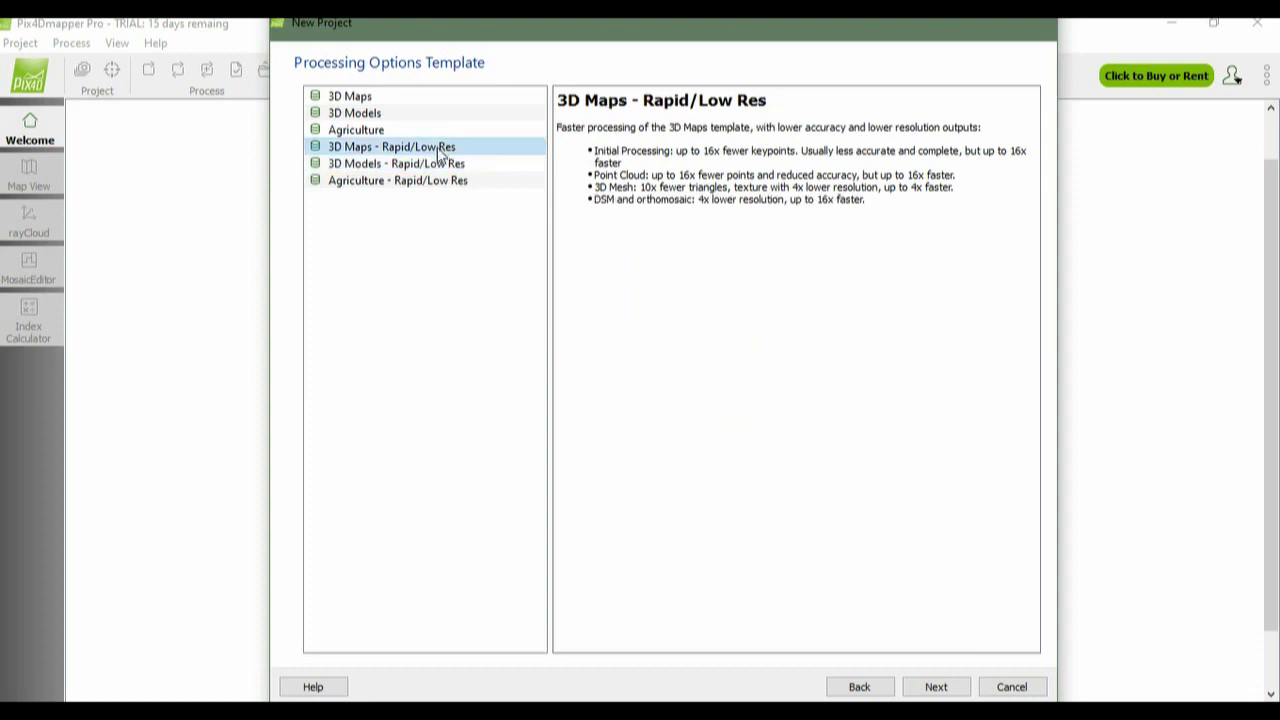
click(418, 181)
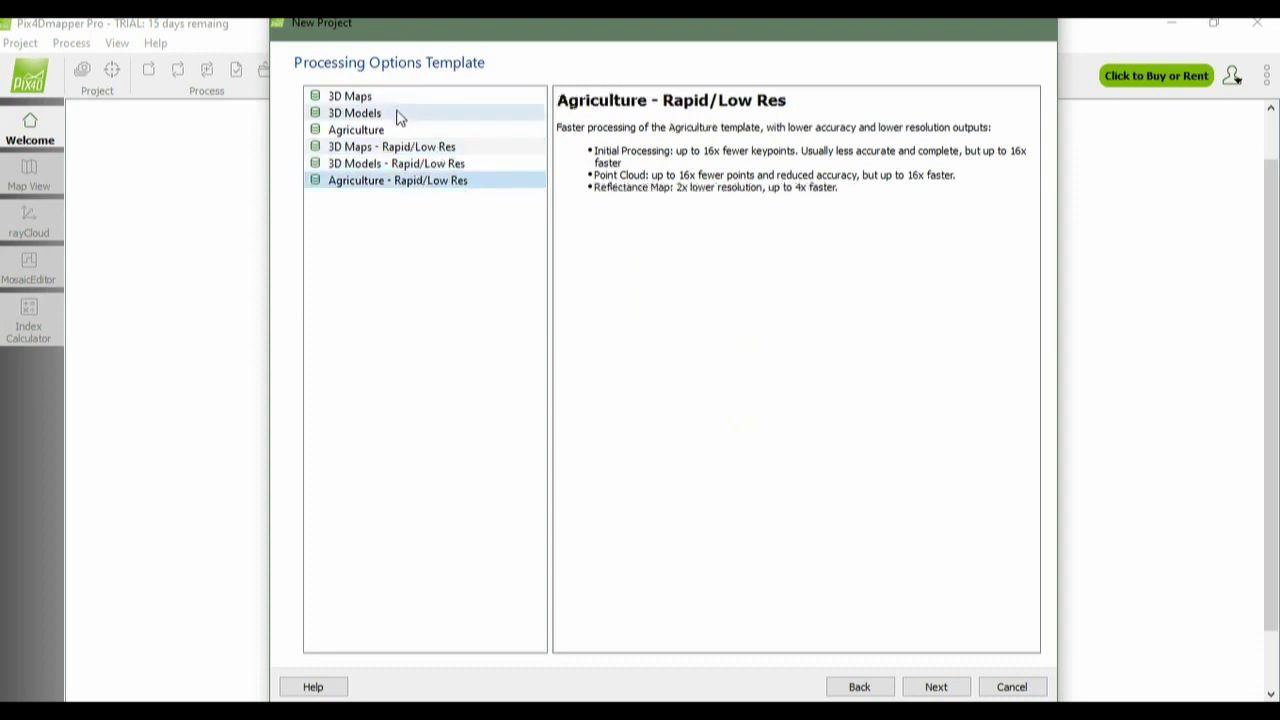
click(398, 117)
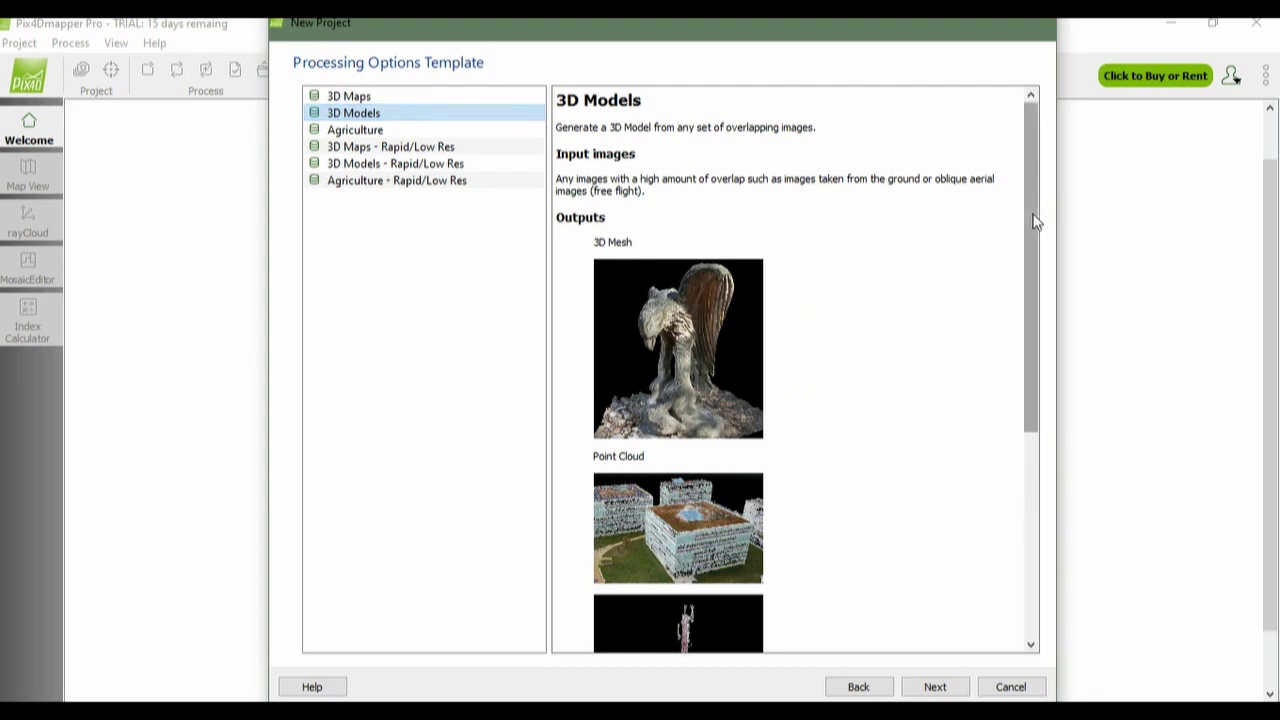
click(362, 131)
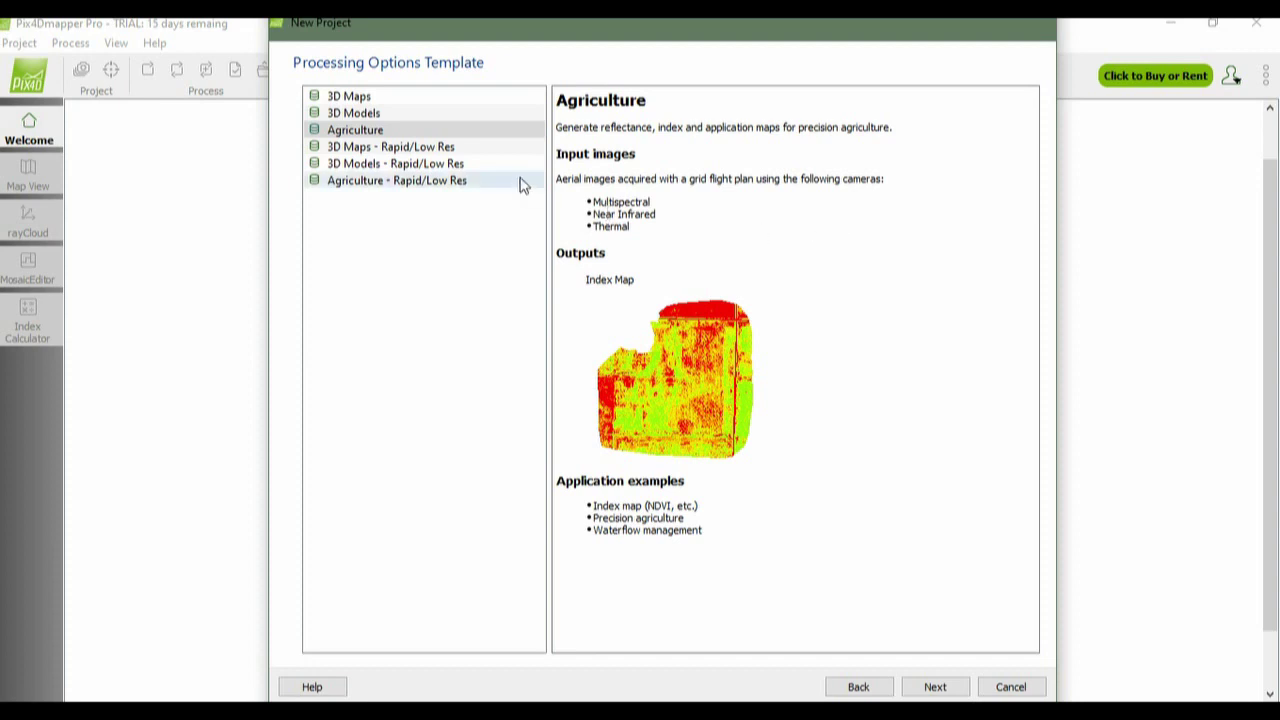
click(374, 99)
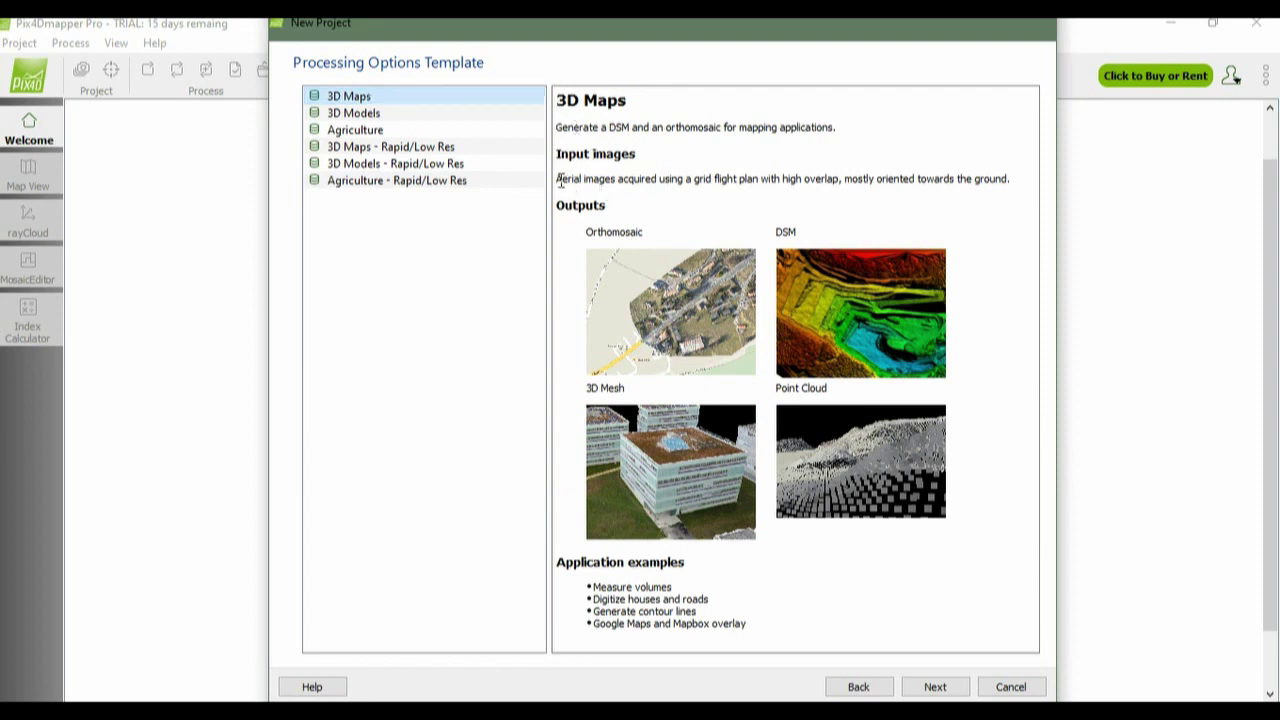
drag(558, 180, 616, 180)
click(644, 220)
click(935, 687)
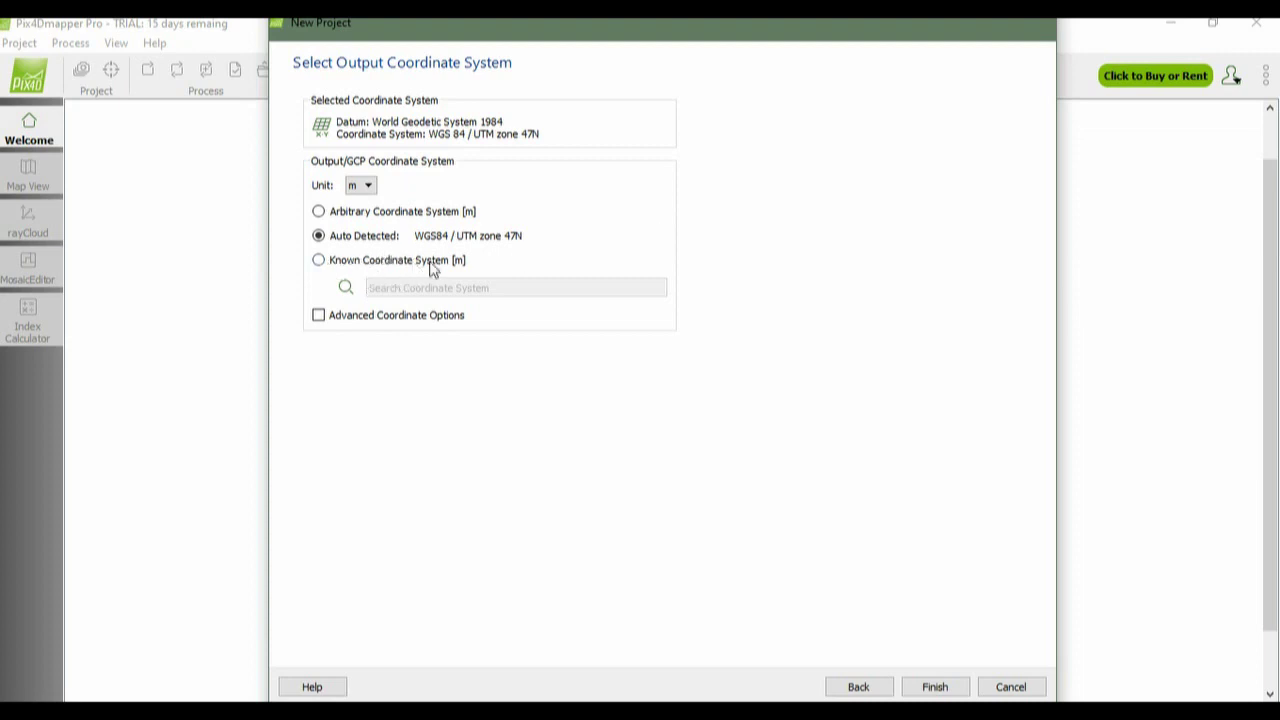
Step: Keep the auto-detected WGS84 / UTM zone 47N output system instead of a known one, and finish
click(320, 261)
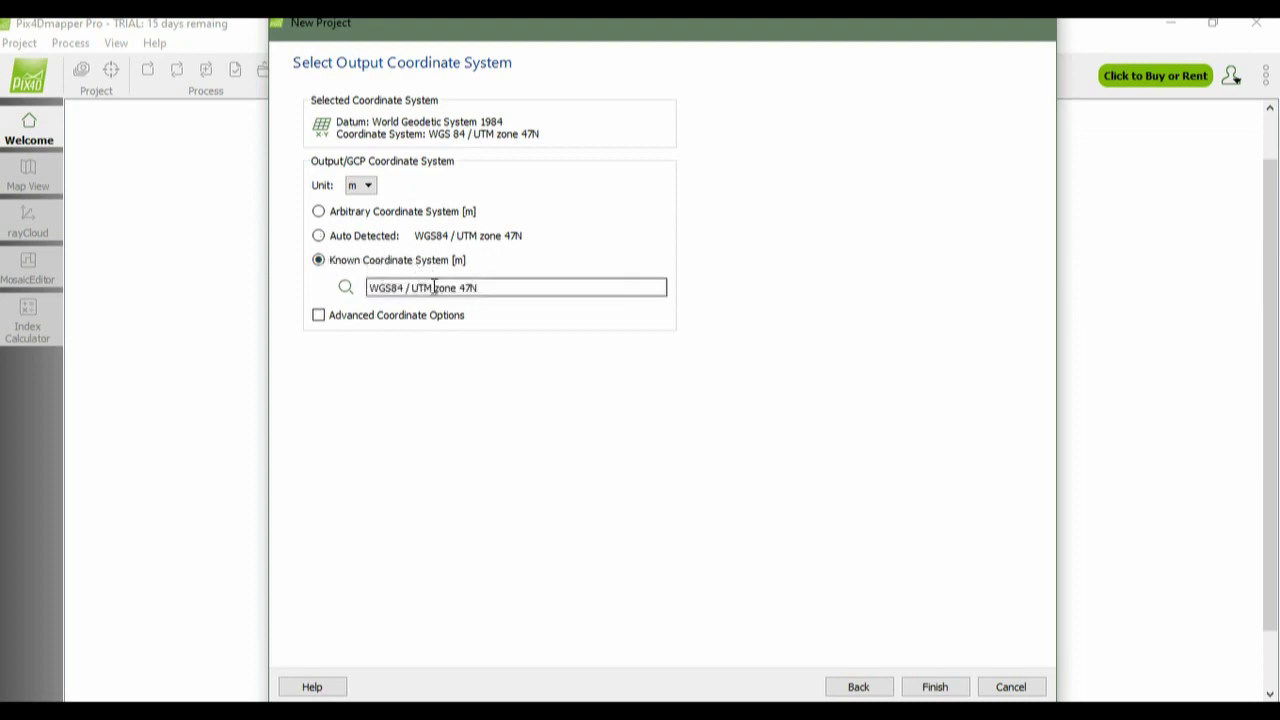
drag(372, 287, 491, 287)
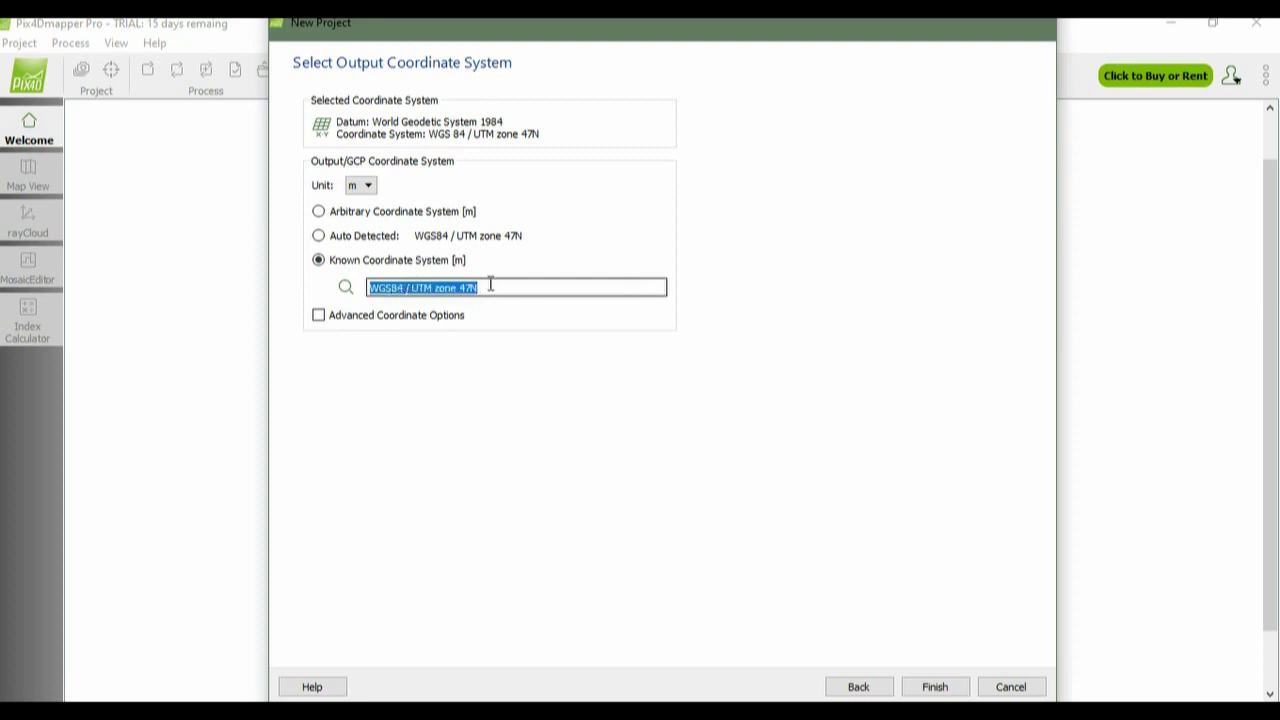
click(319, 236)
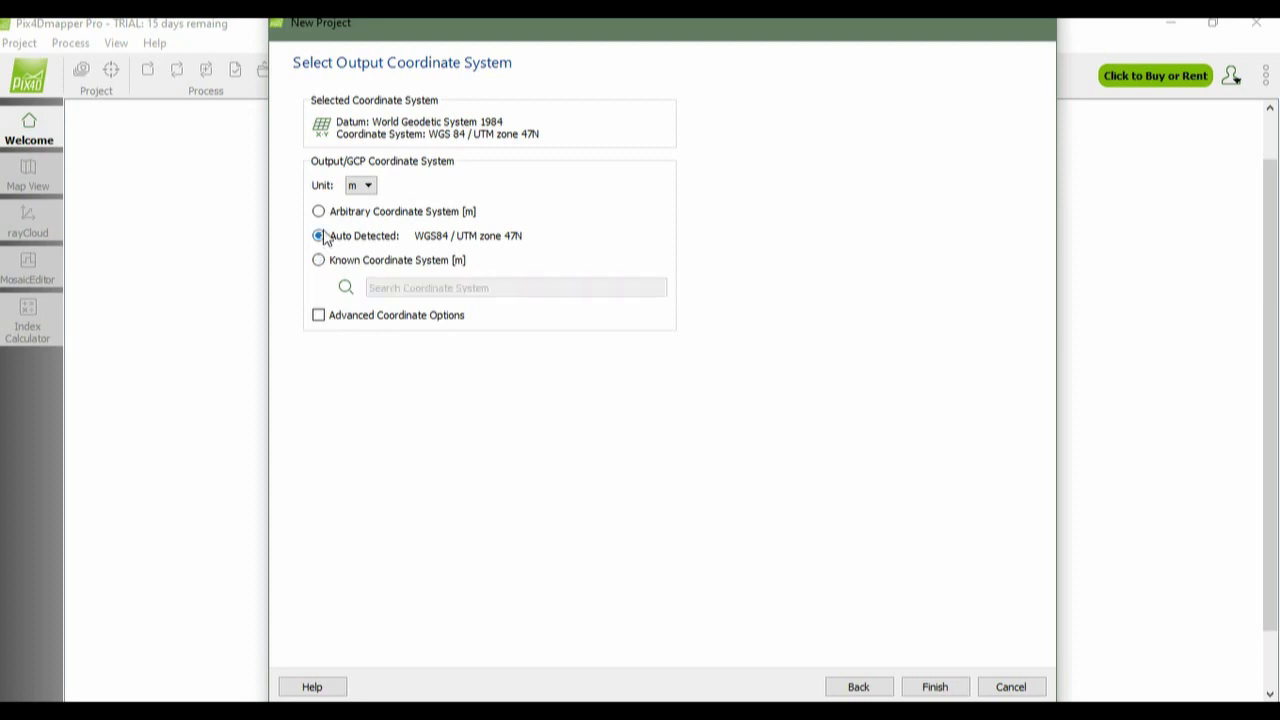
click(935, 686)
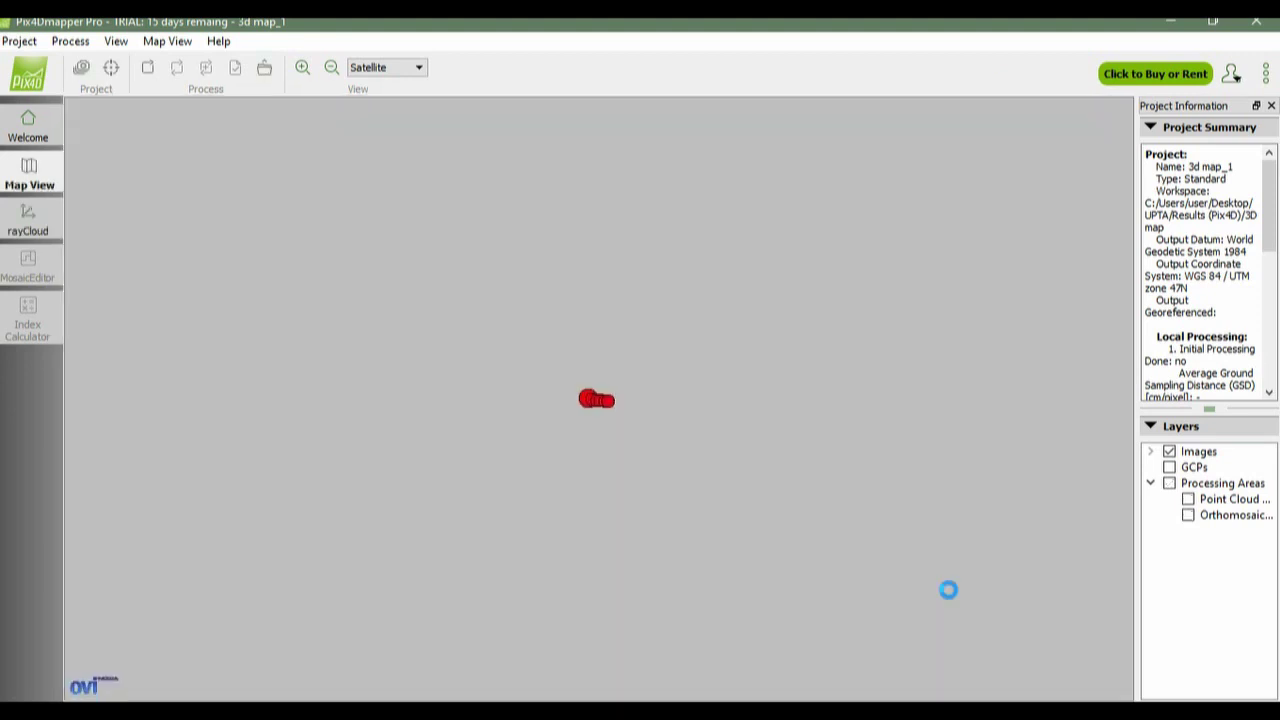
Step: Zoom and pan the Map View to centre the red image markers and green flight line
scroll(598, 322, up, 5)
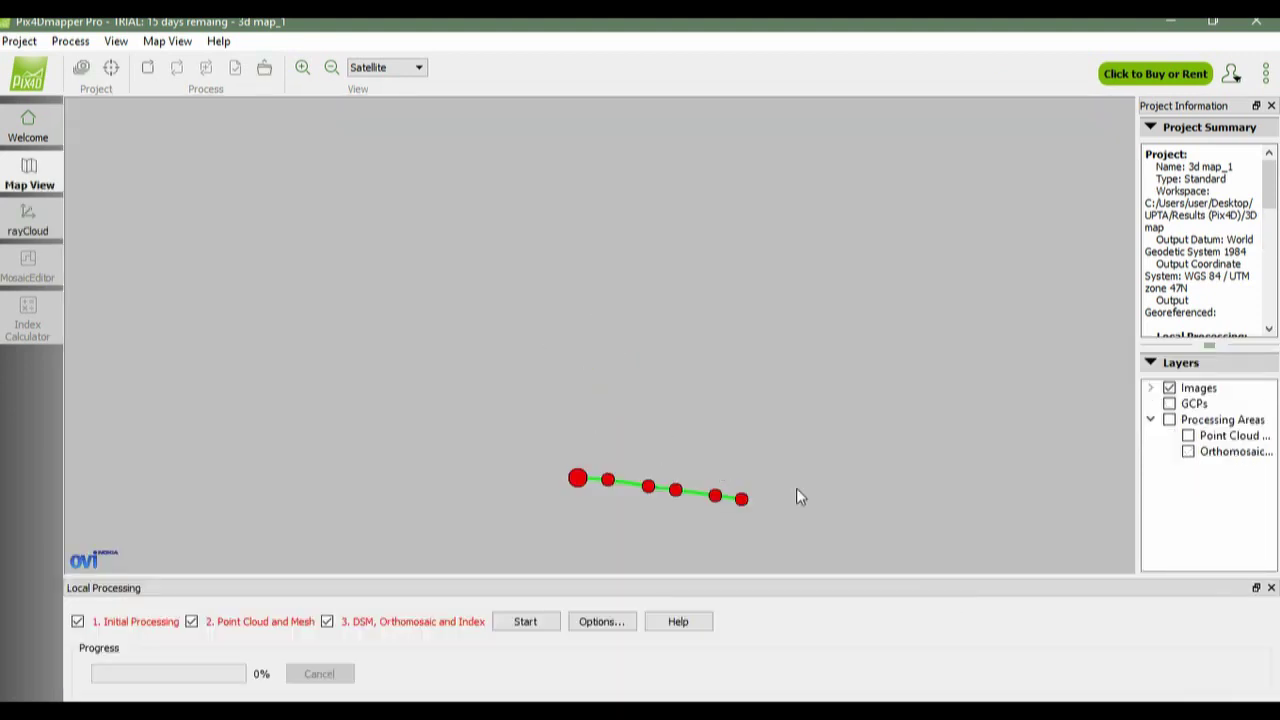
drag(799, 441, 699, 280)
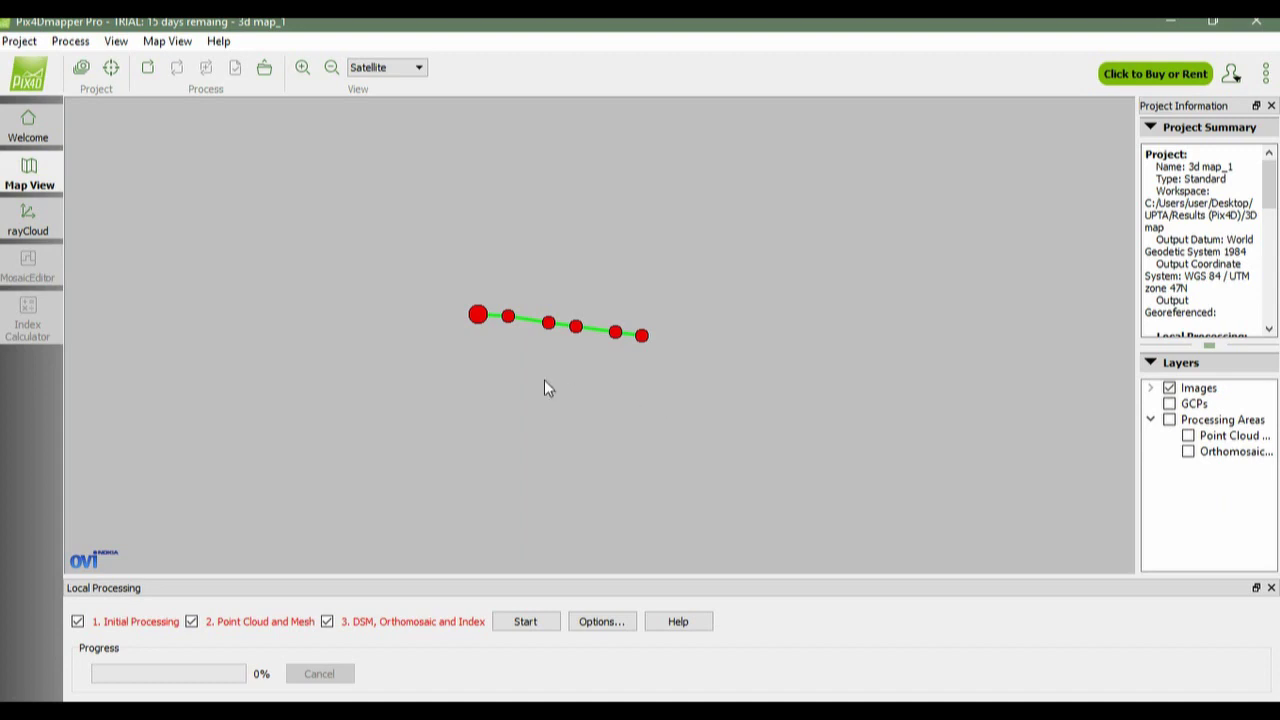
drag(541, 365, 583, 402)
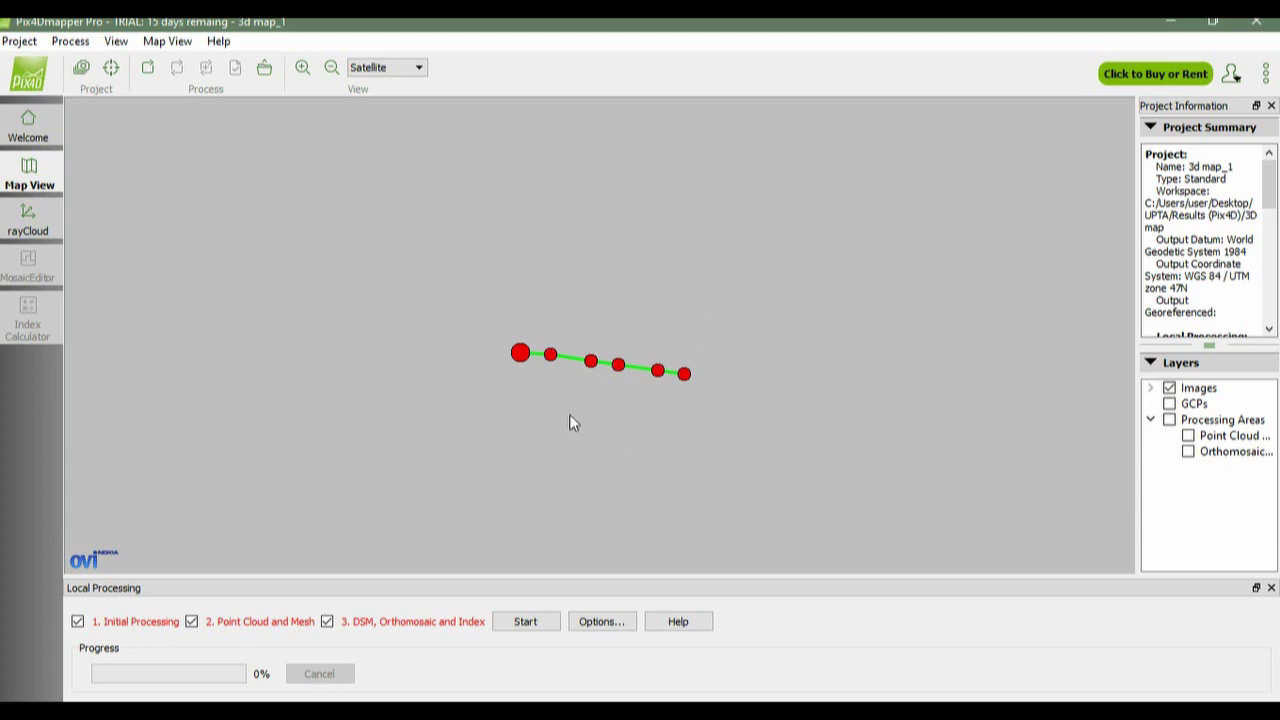
drag(567, 414, 531, 391)
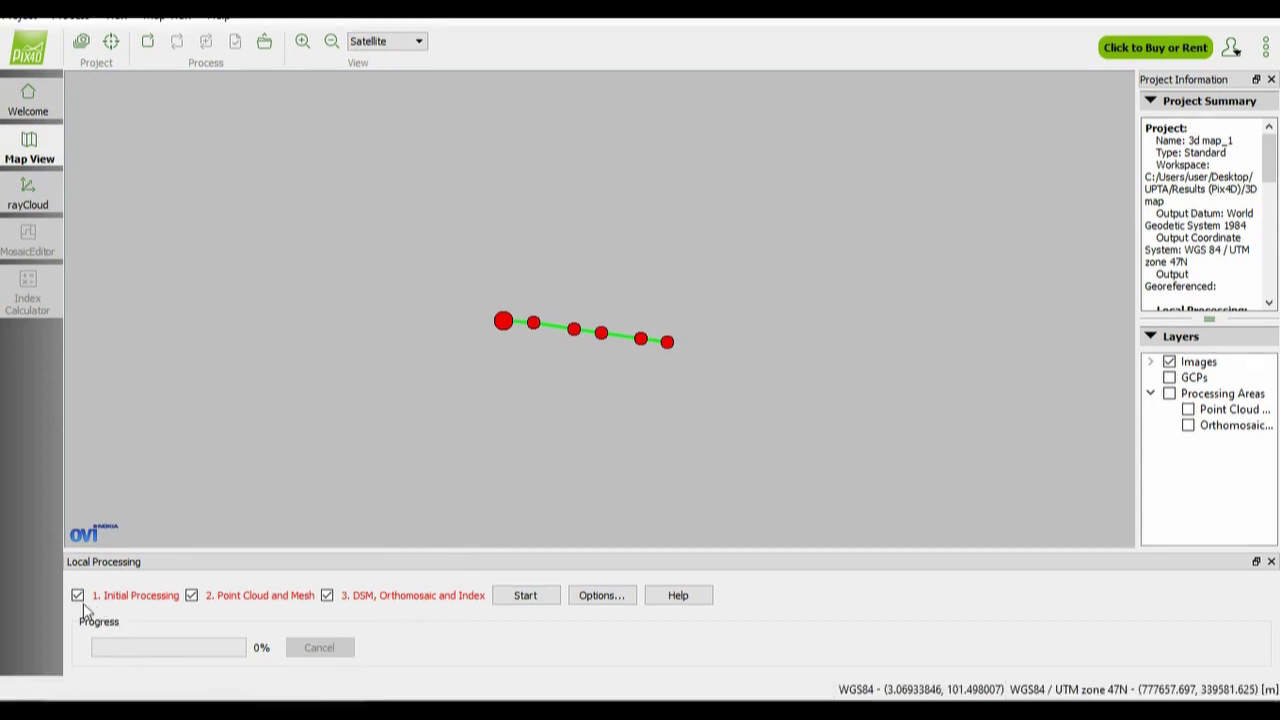
click(191, 596)
click(327, 596)
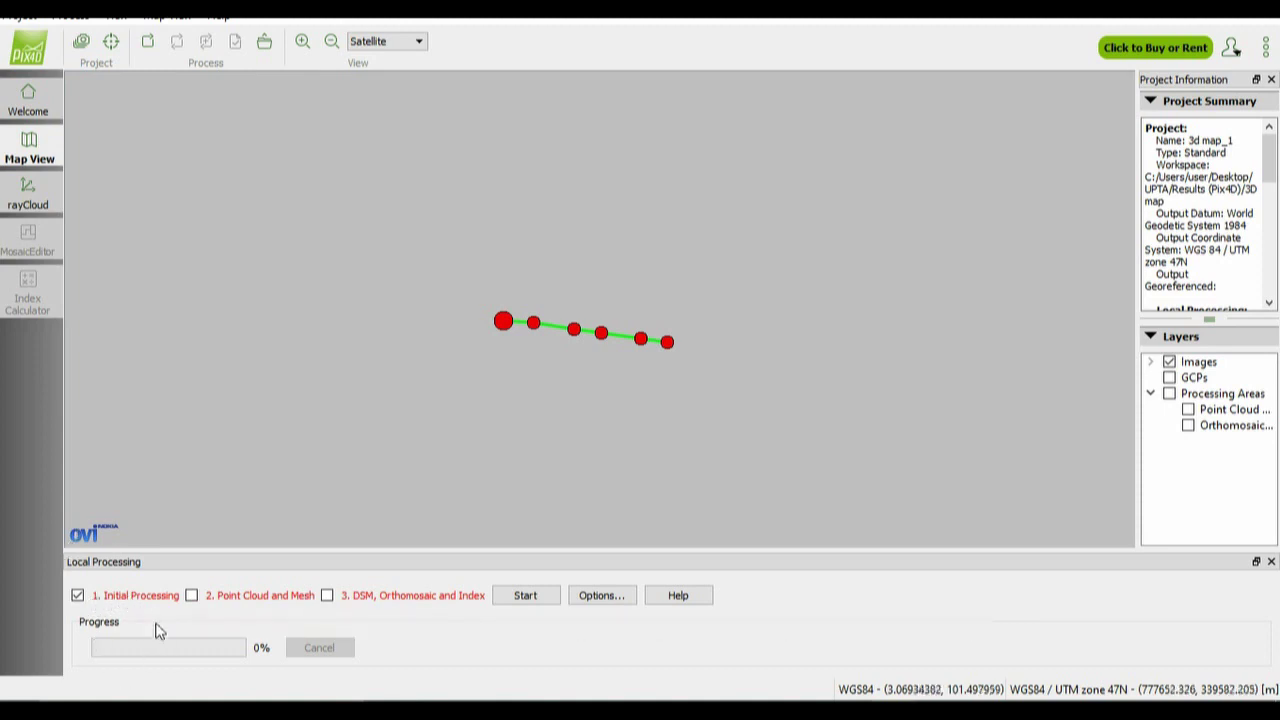
click(77, 595)
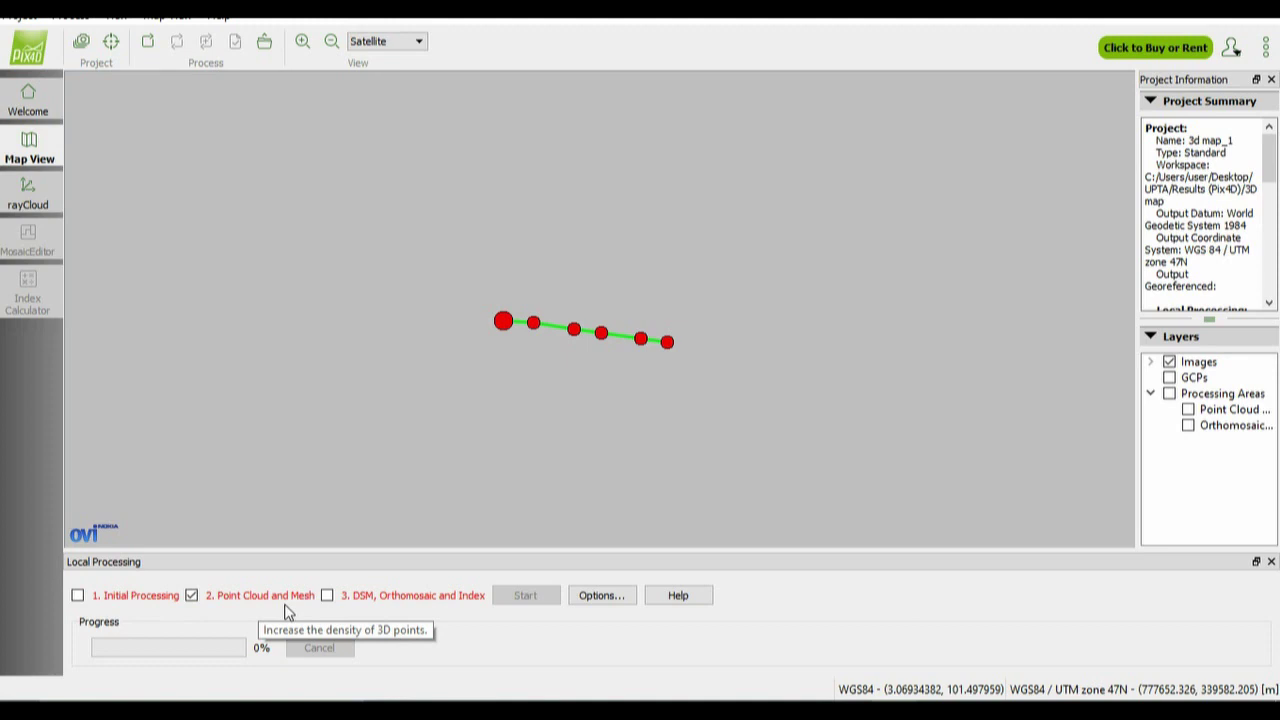
click(327, 595)
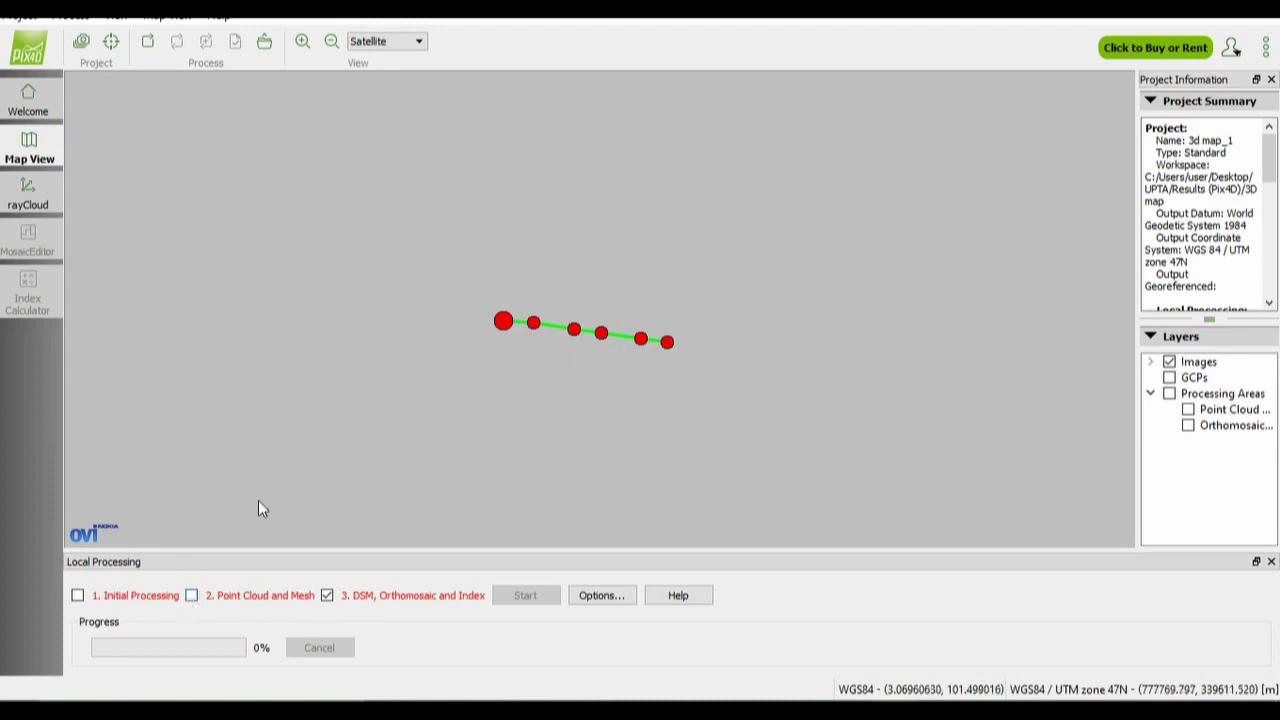
click(78, 596)
click(191, 596)
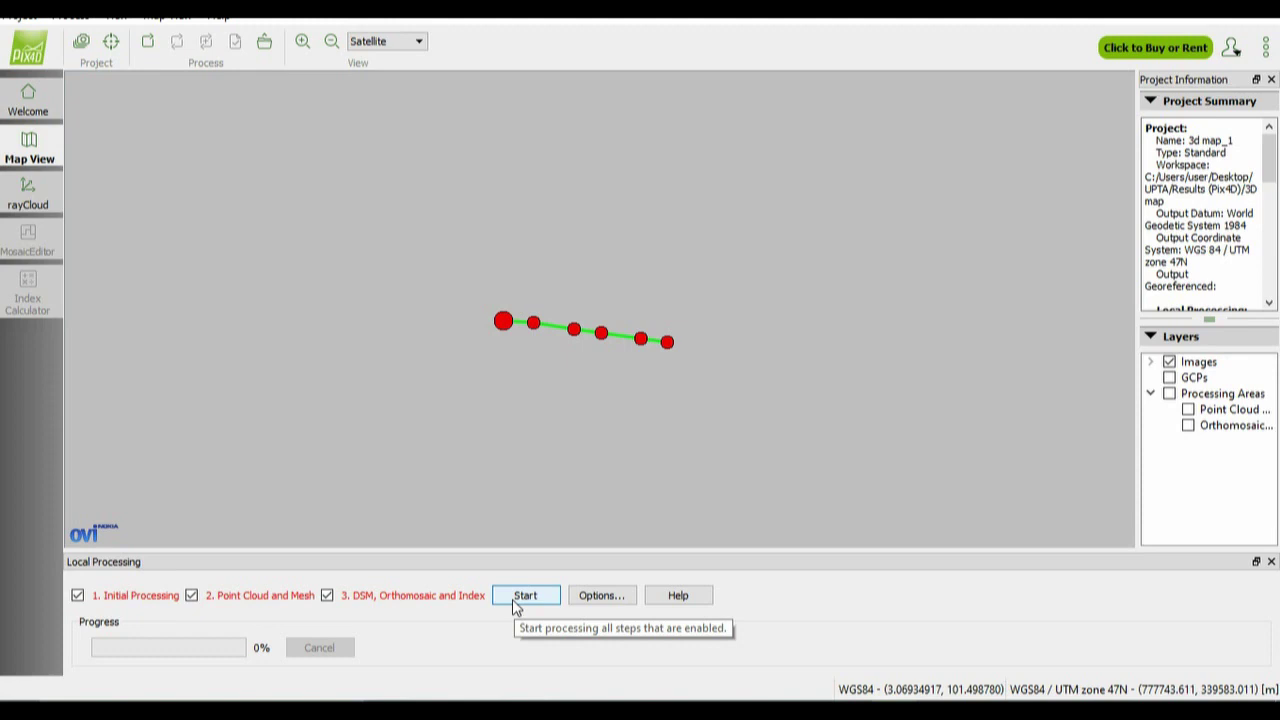
Step: Look through the Initial Processing, Point Cloud and Mesh, and DSM pages of Processing Options
click(598, 597)
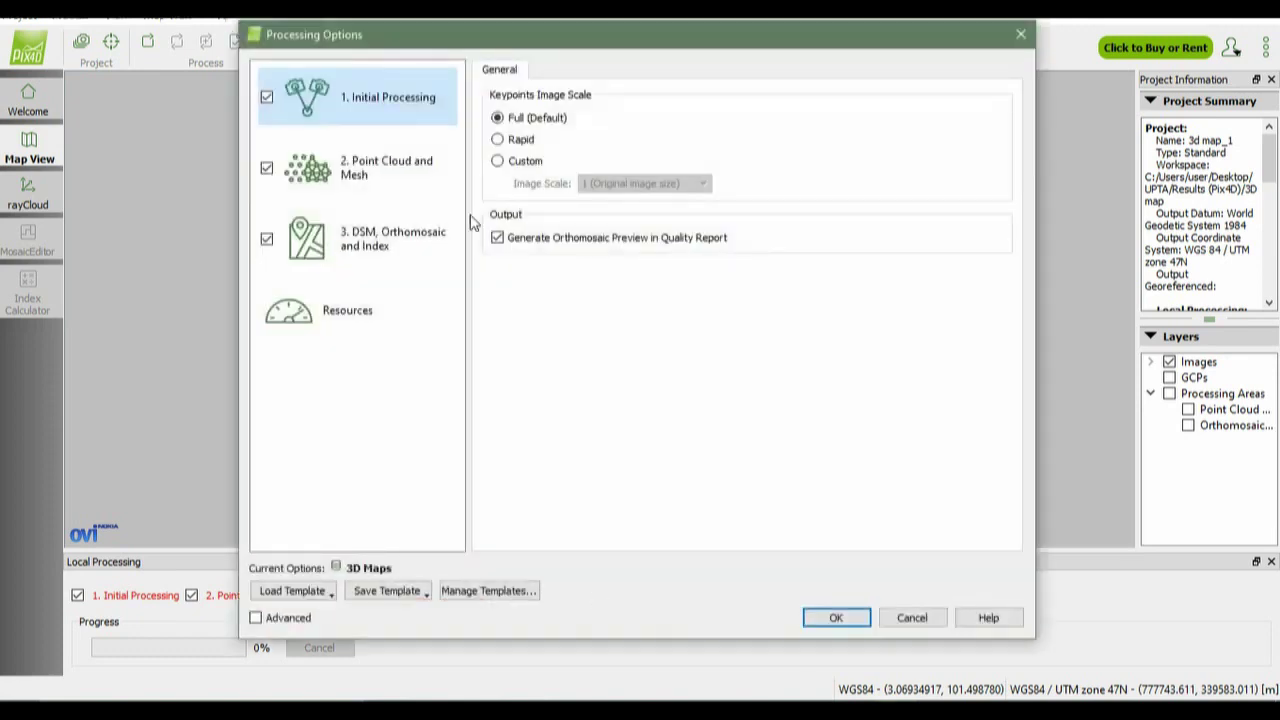
click(418, 172)
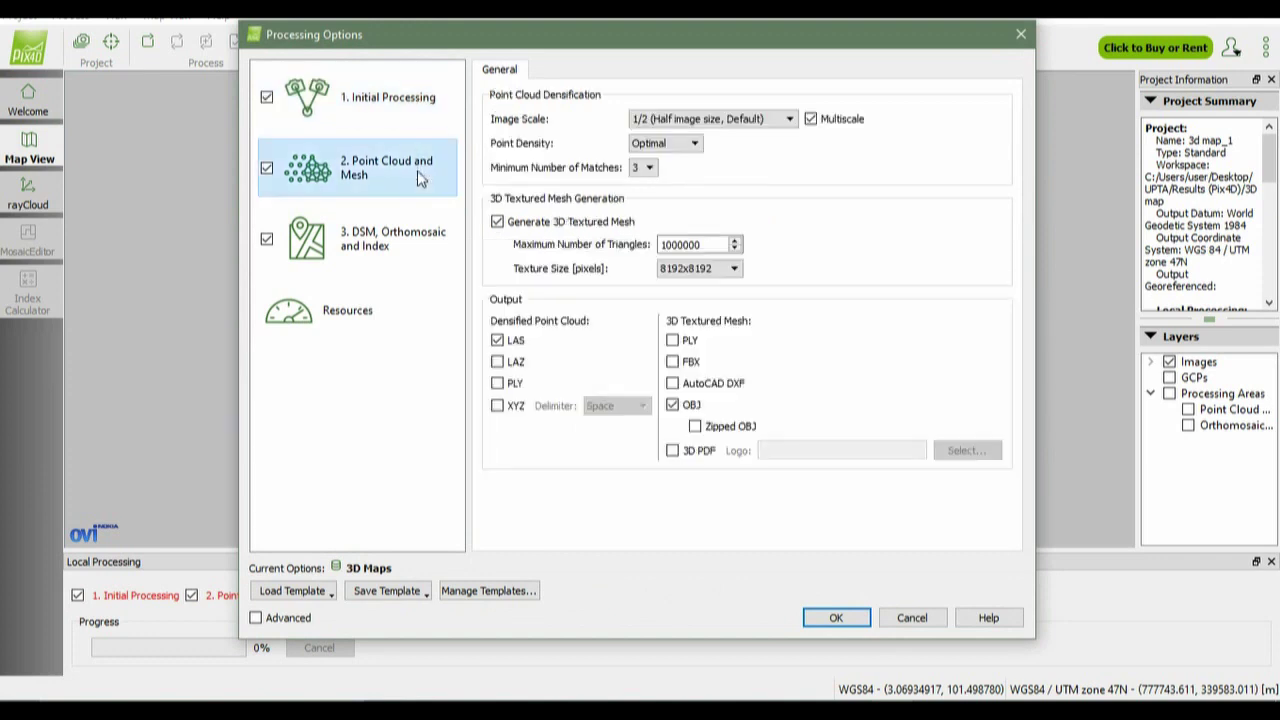
click(417, 218)
click(418, 104)
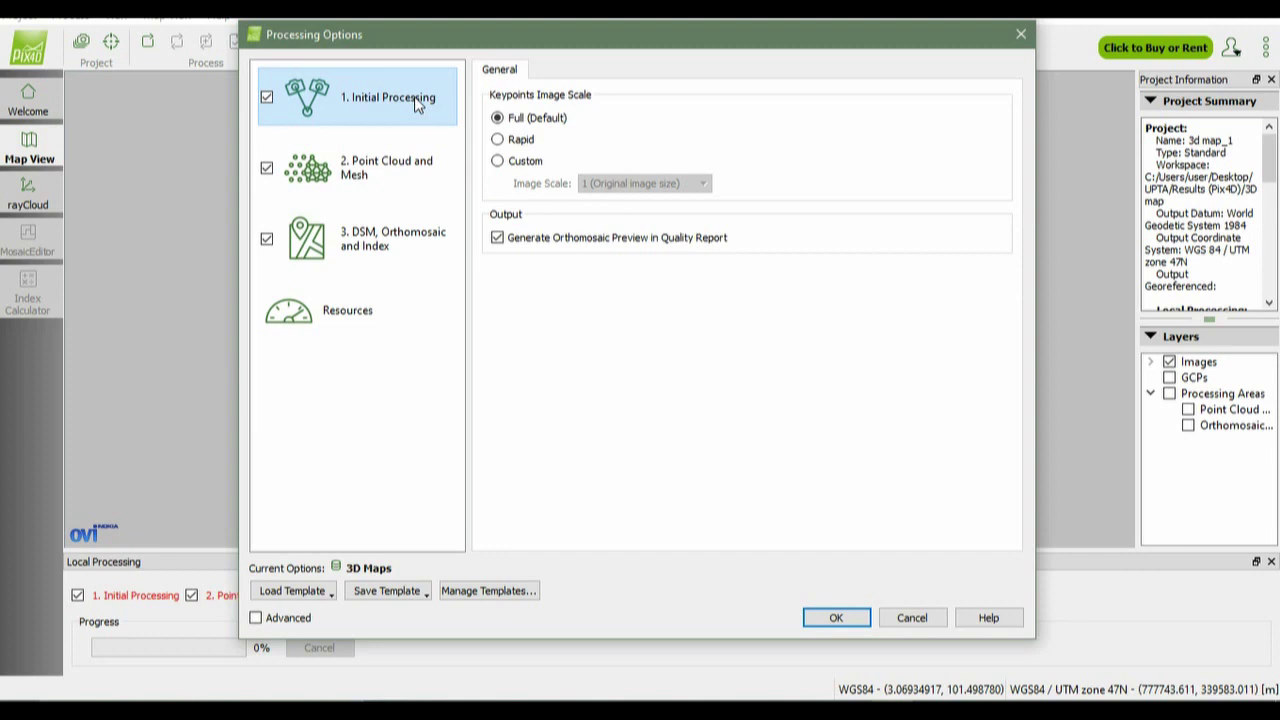
click(427, 173)
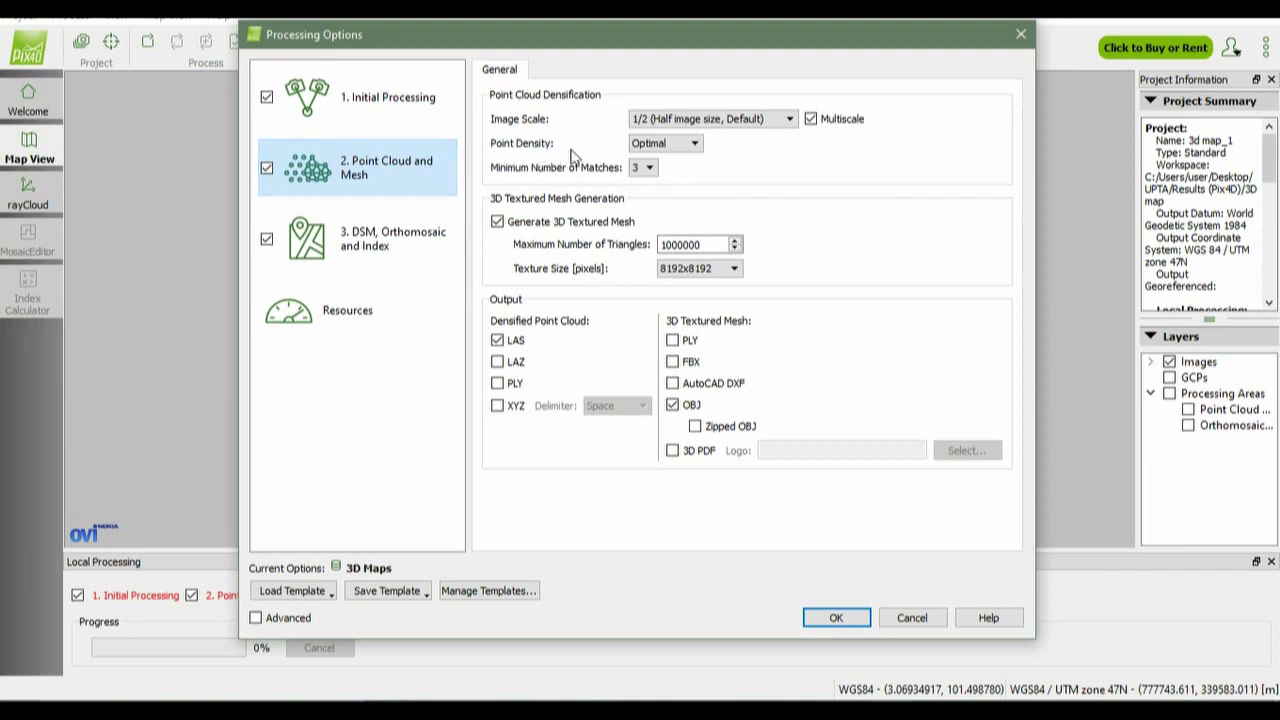
Step: Set the Point Cloud and Mesh point density to Low (Fast)
click(694, 145)
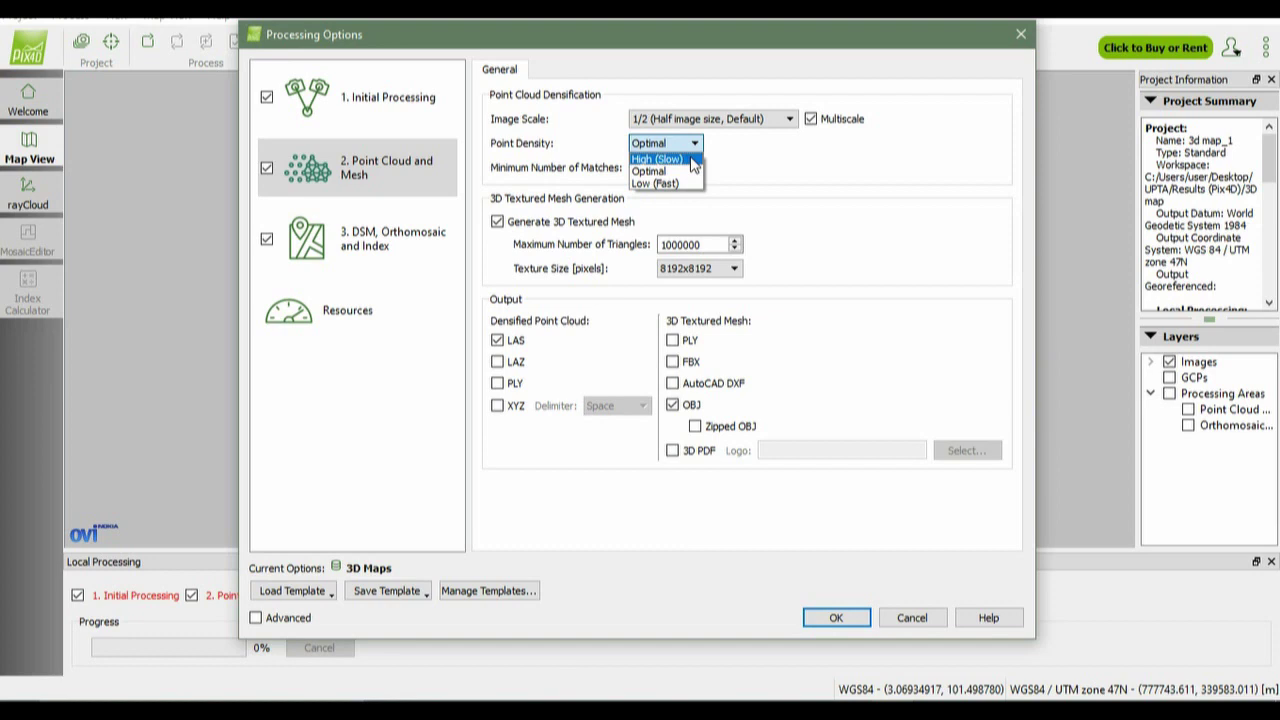
click(686, 186)
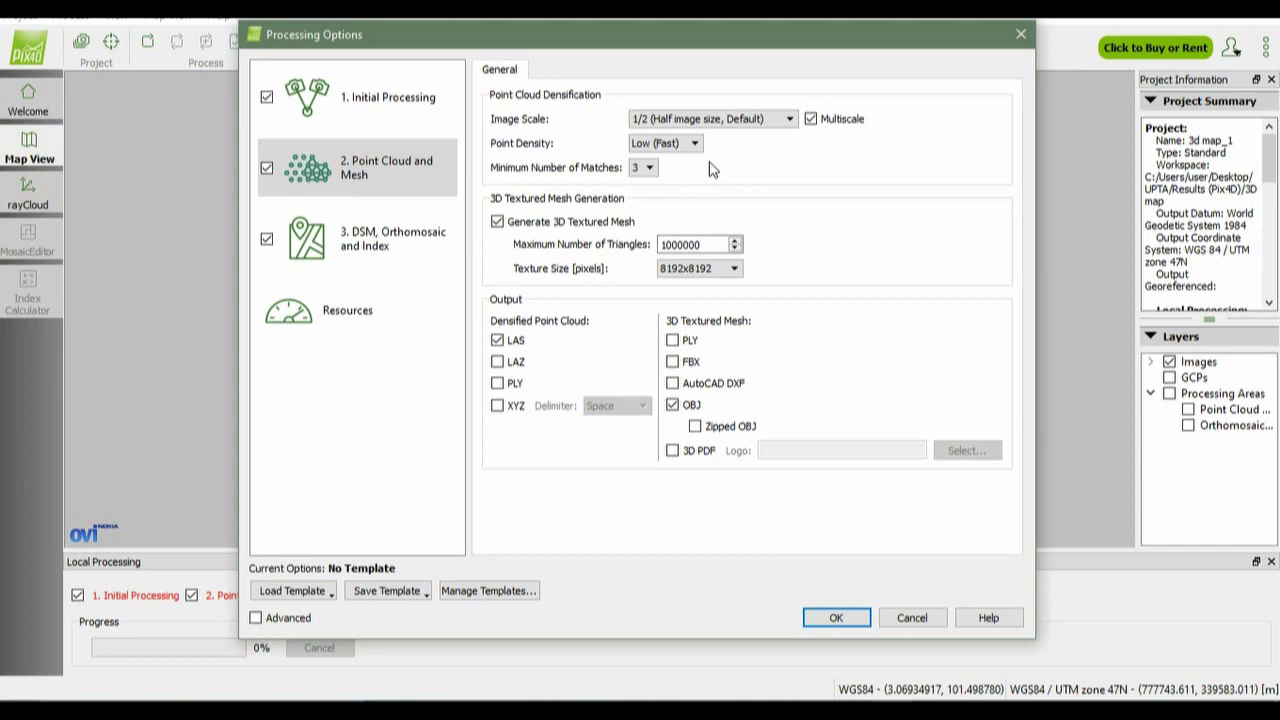
click(690, 143)
click(682, 157)
click(694, 143)
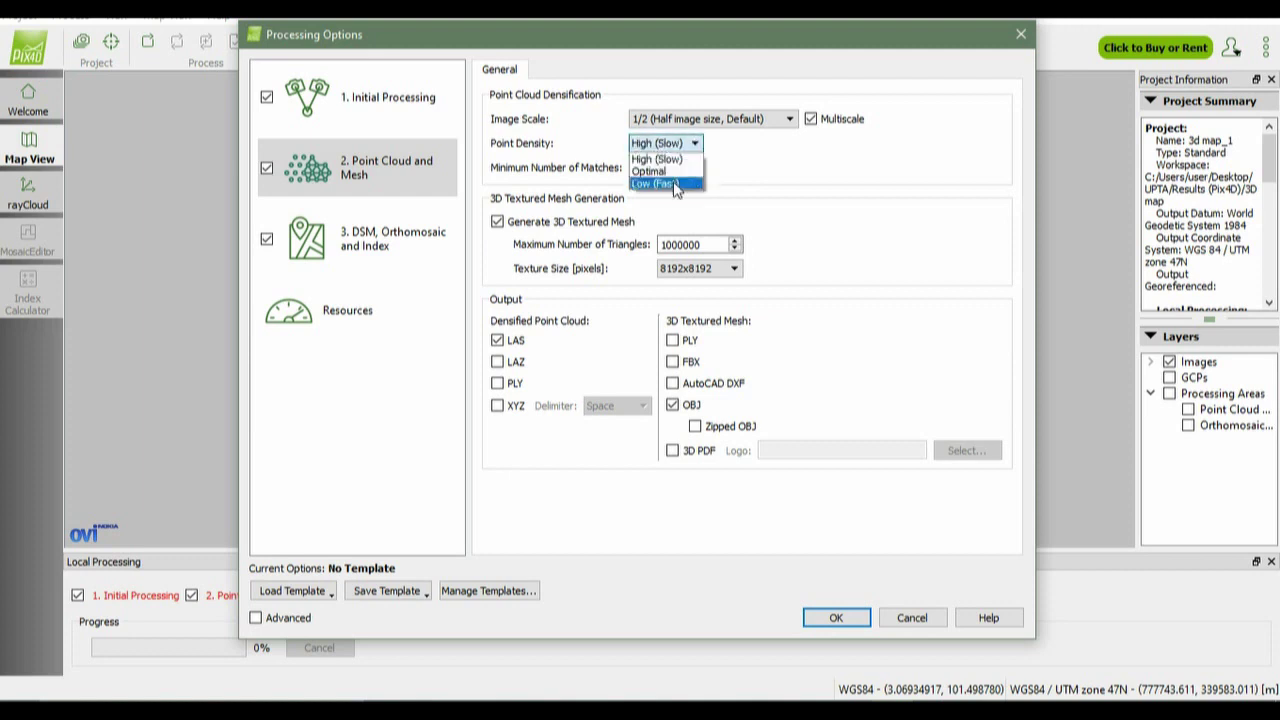
click(676, 185)
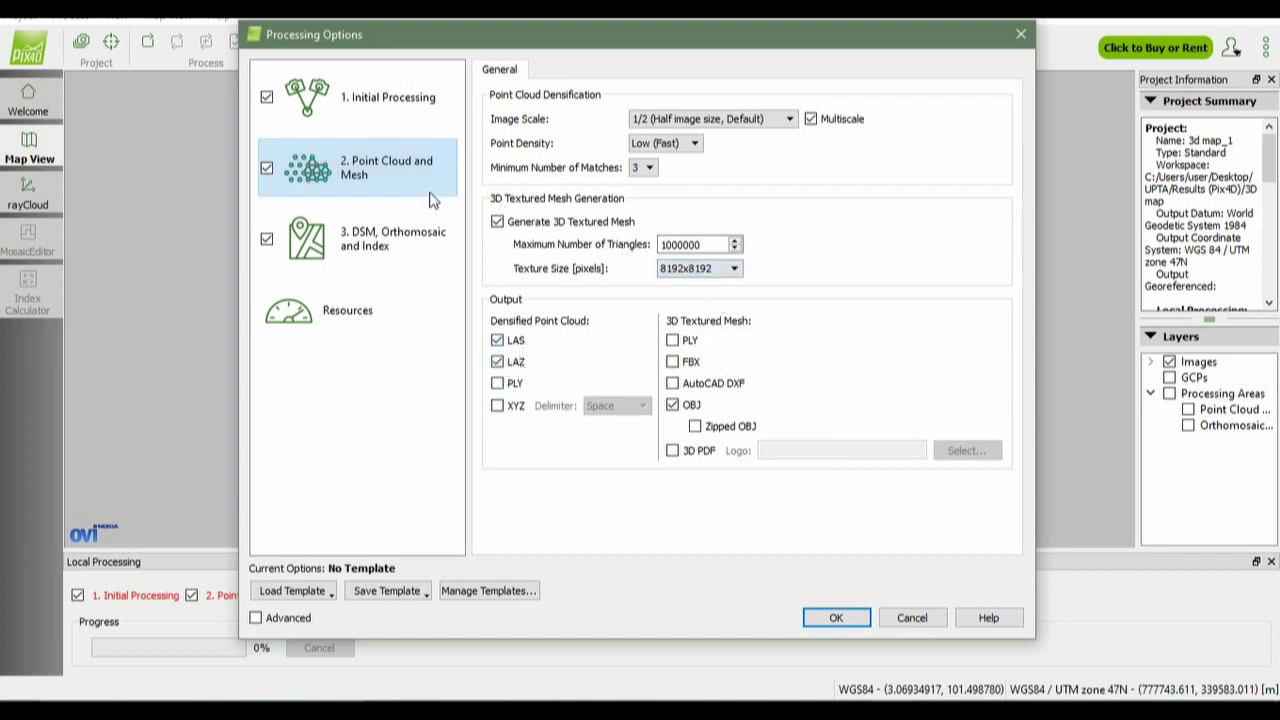
Step: Enable LAS and LAZ grid DSM outputs and SHP contour lines in the additional outputs
click(410, 245)
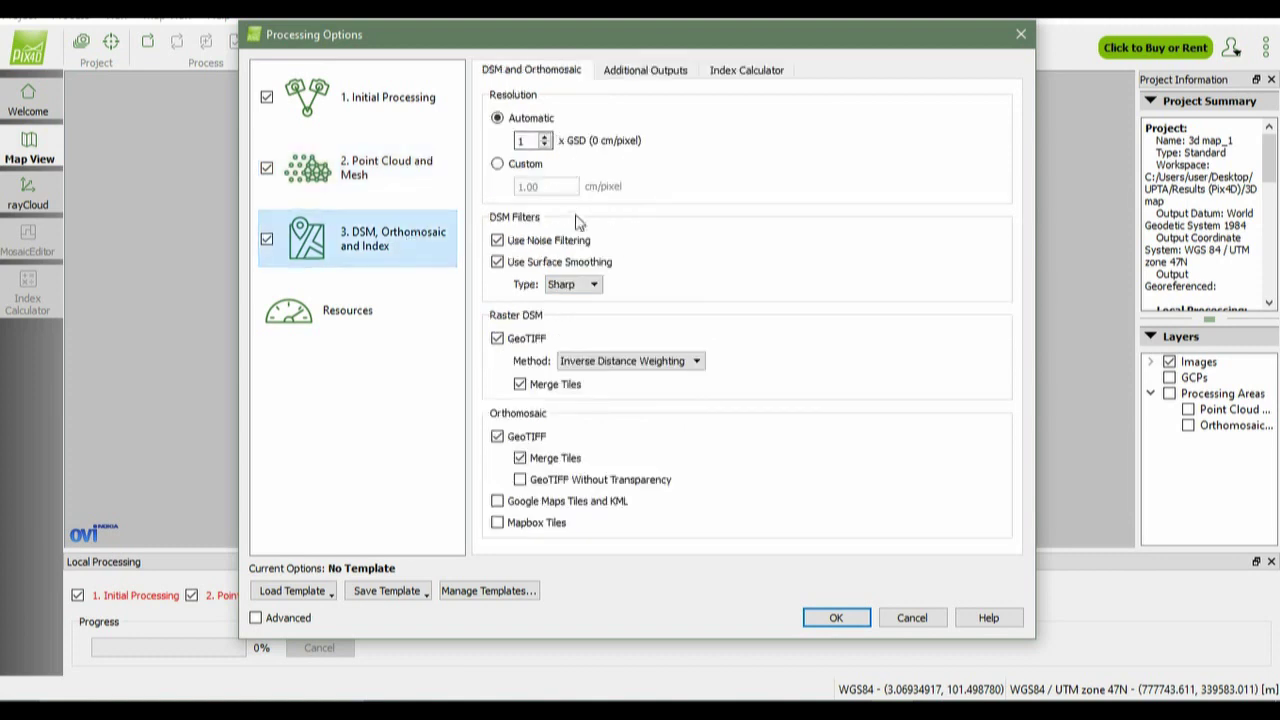
click(656, 76)
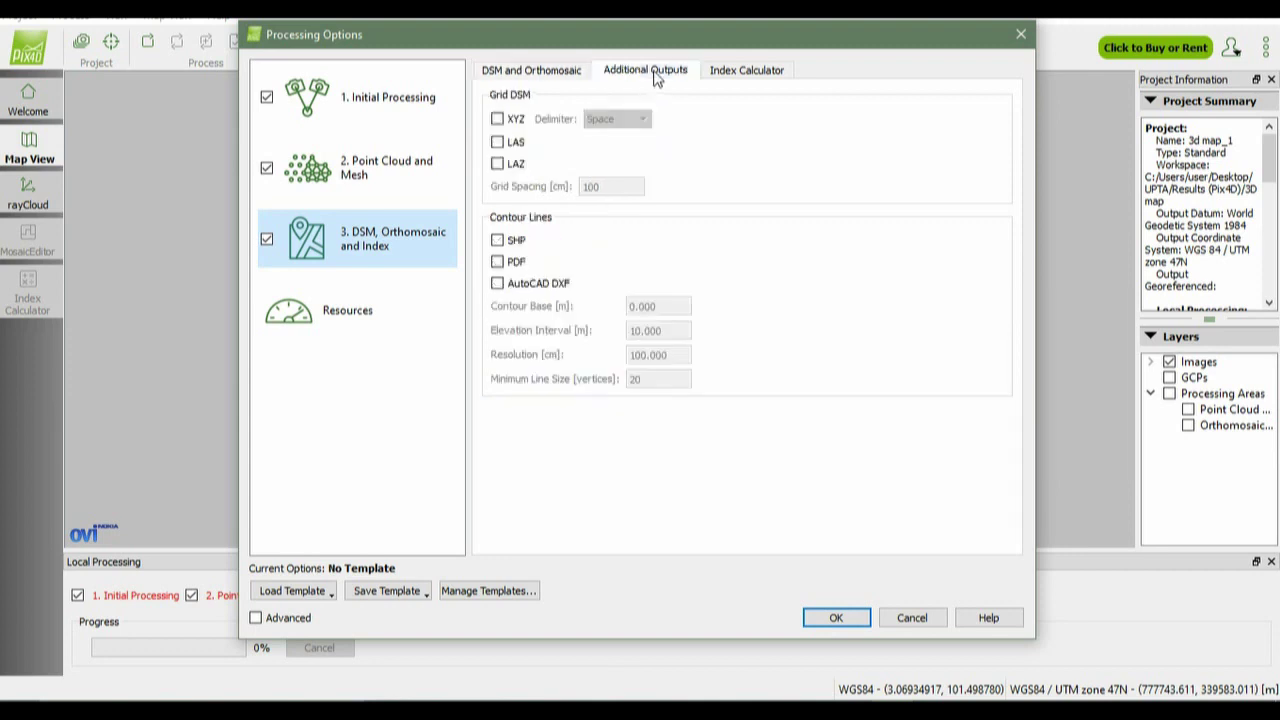
click(497, 119)
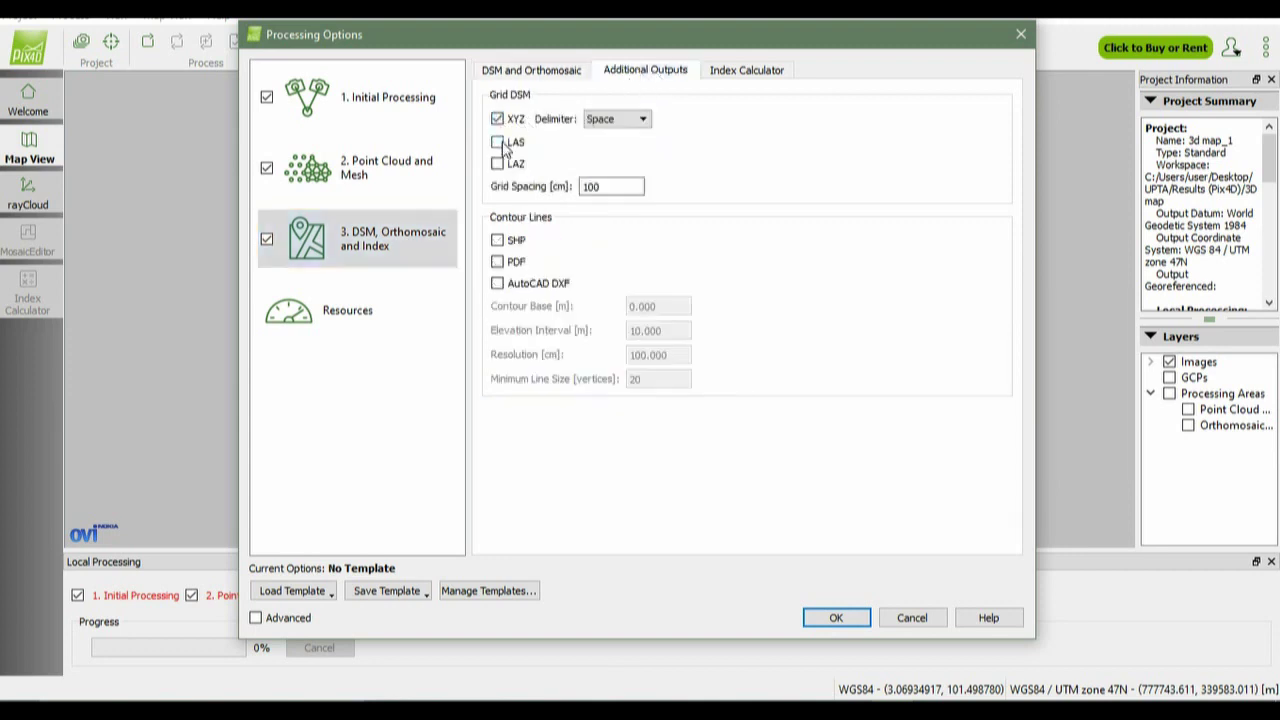
click(497, 142)
click(497, 119)
click(497, 163)
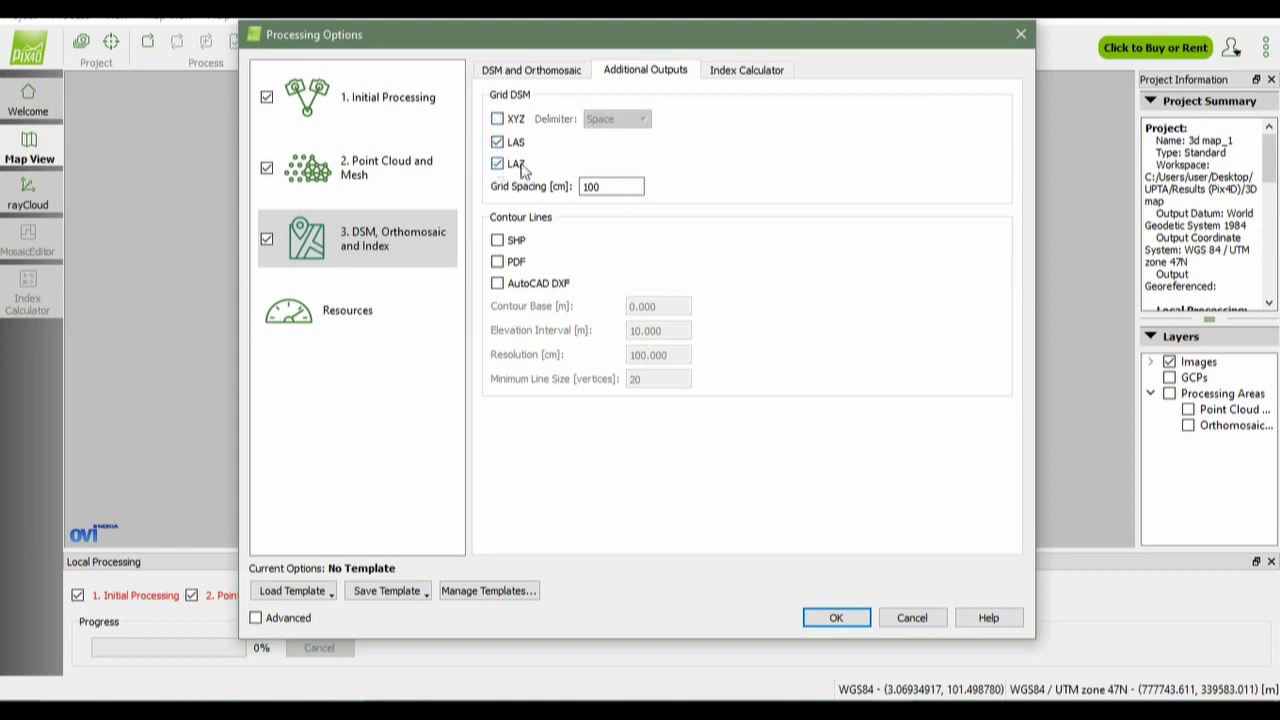
click(499, 242)
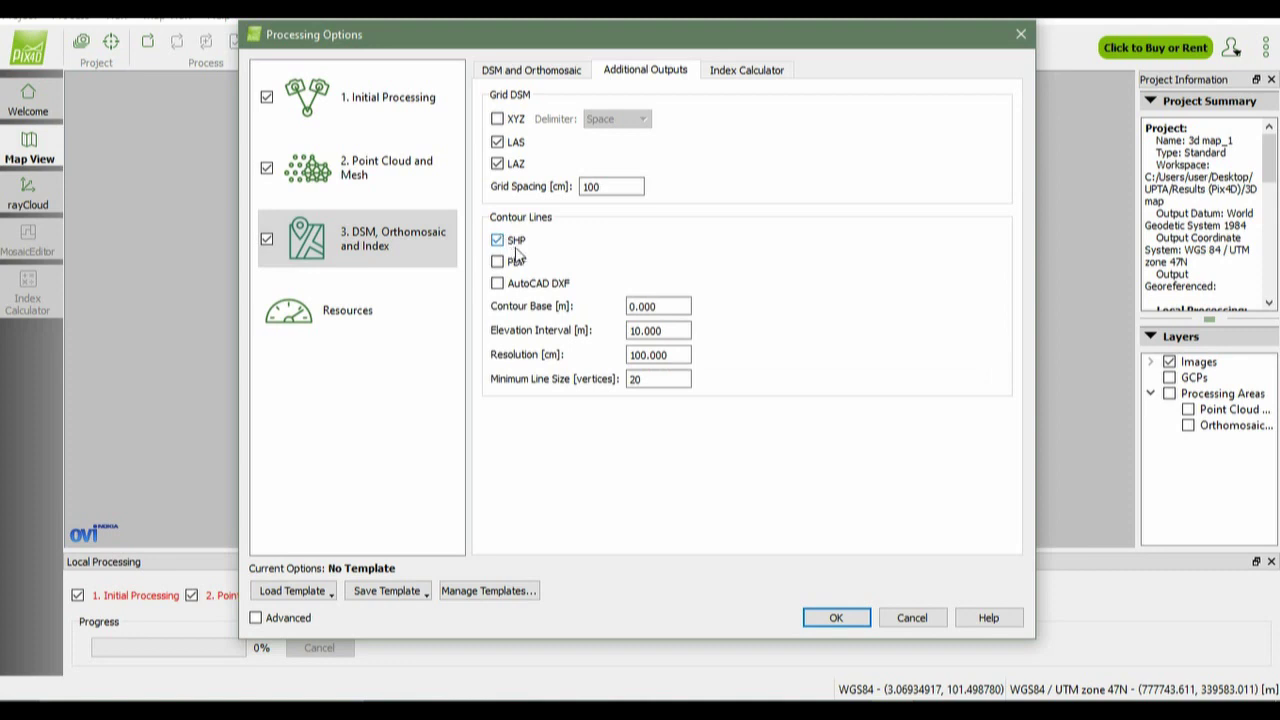
Step: Set the contour base to 5 and the elevation interval to 20
click(668, 311)
drag(668, 311, 610, 310)
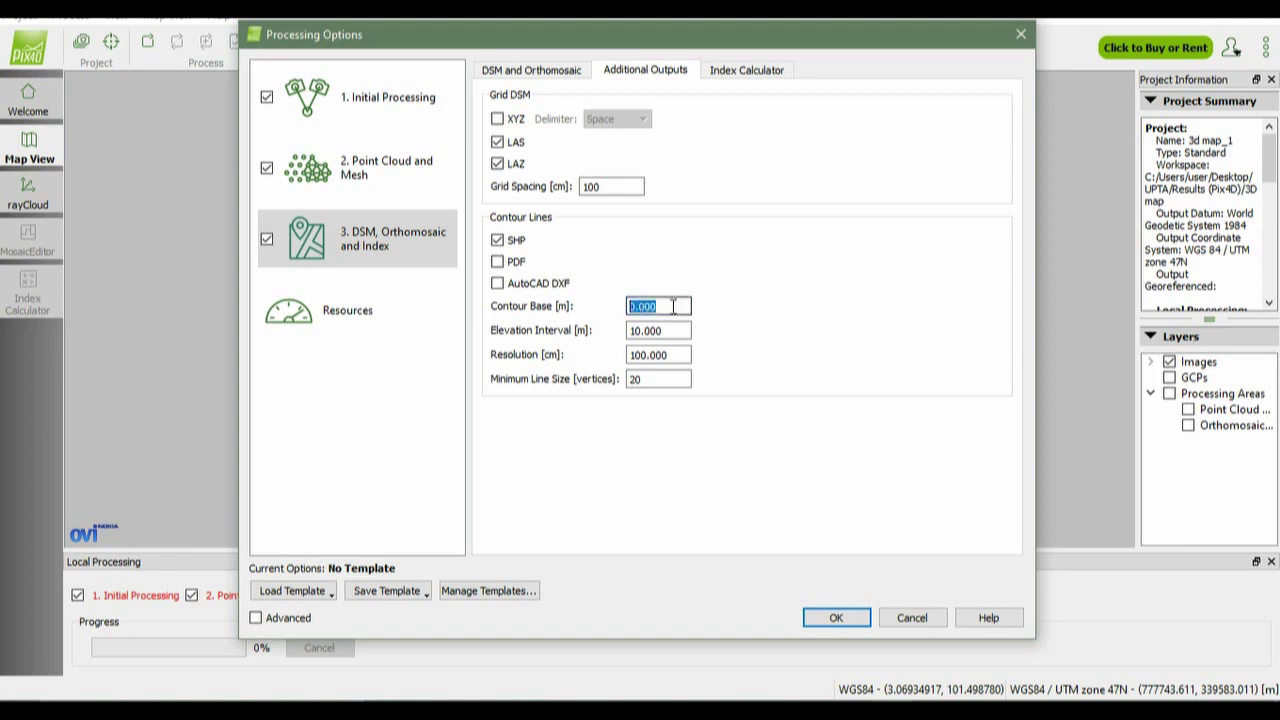
text(5)
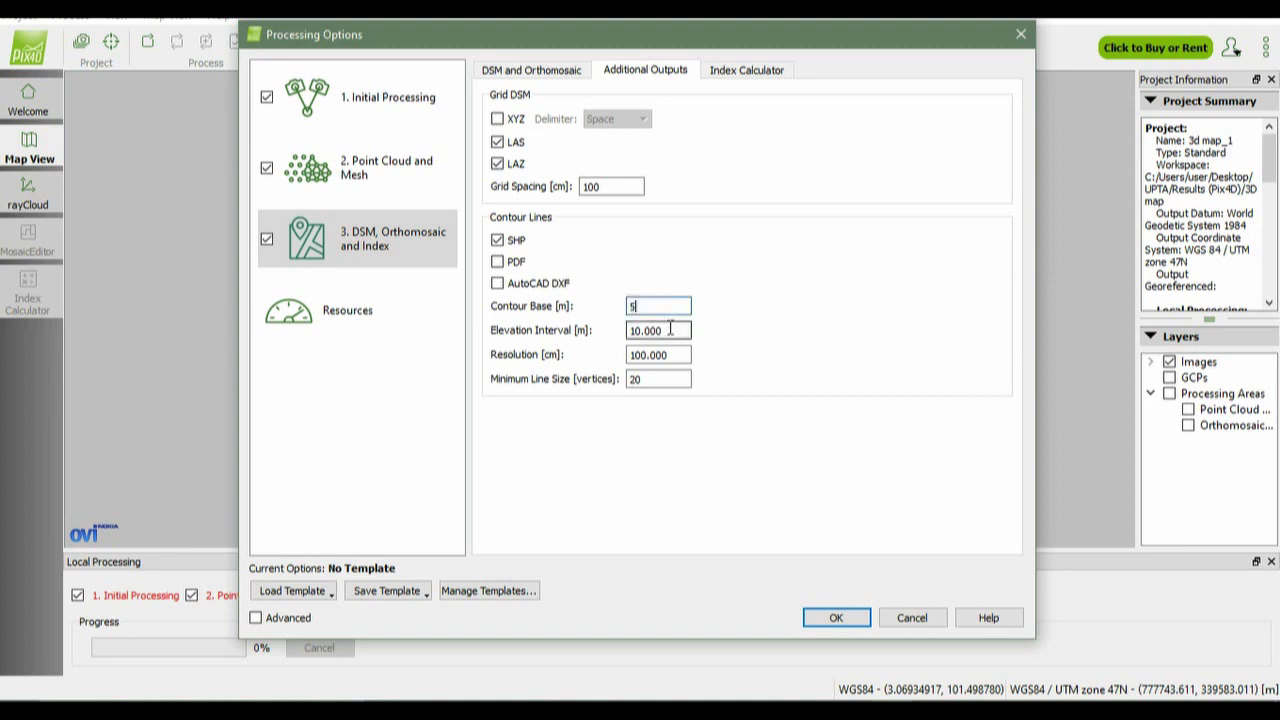
triple_click(666, 331)
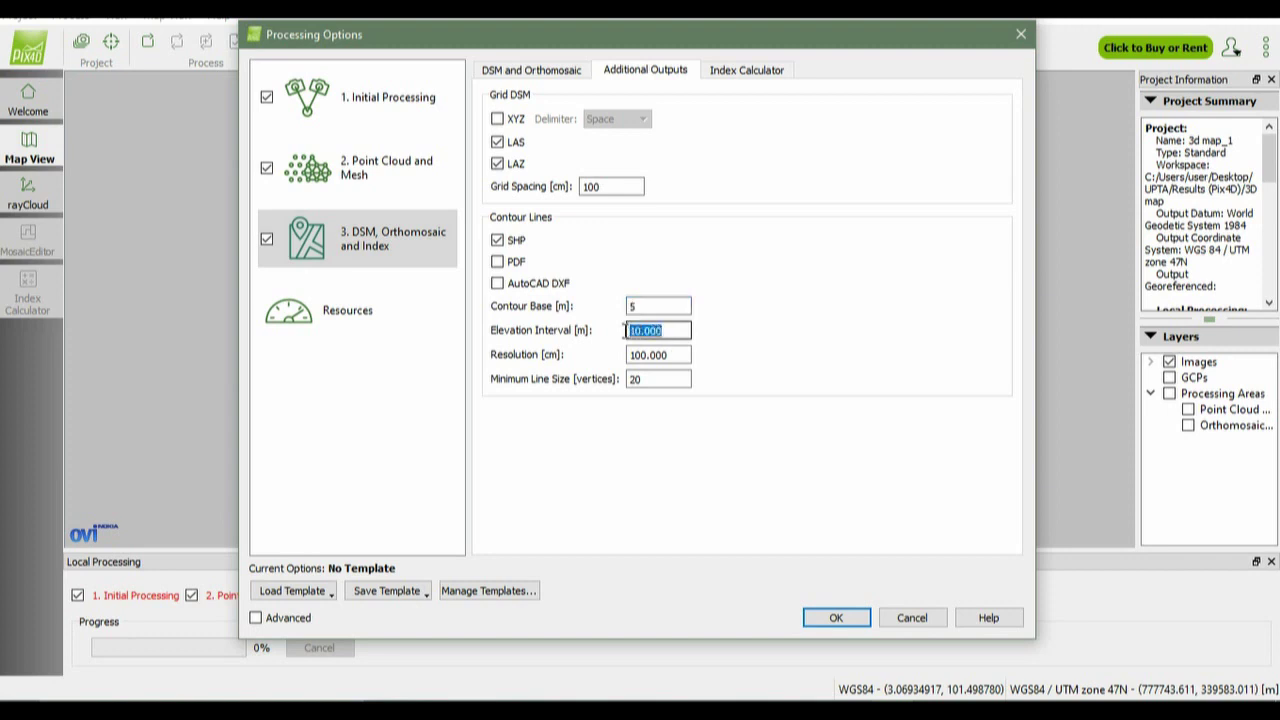
click(665, 330)
drag(665, 330, 616, 341)
click(664, 331)
drag(672, 333, 586, 338)
text(20)
double_click(657, 331)
Step: Review the Index Calculator, Resources and Initial Processing pages, confirm the options, and start processing
click(747, 72)
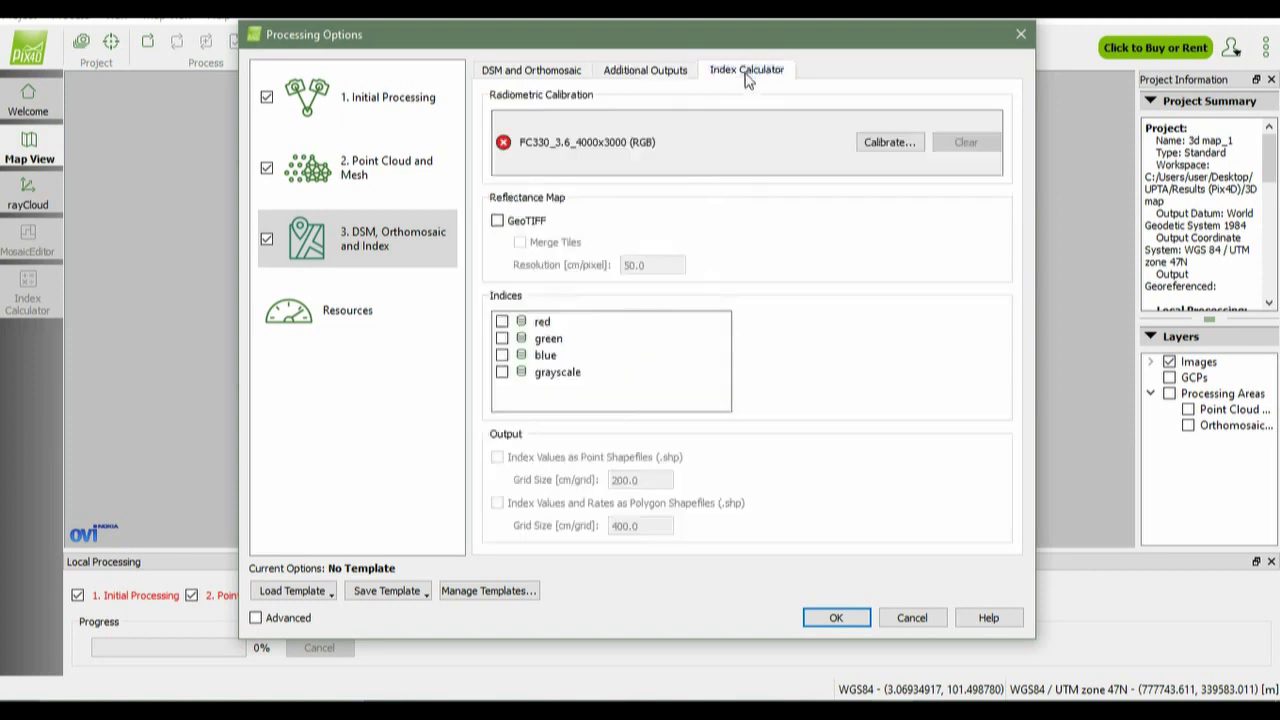
click(408, 324)
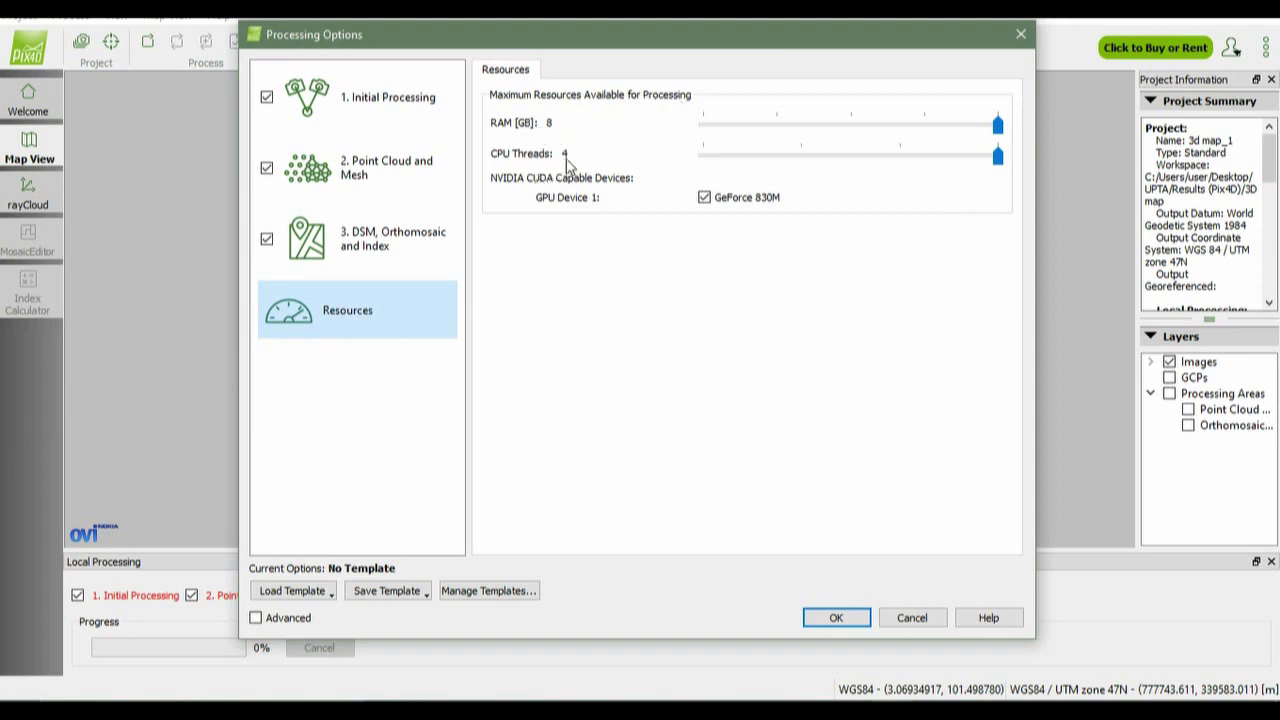
click(408, 100)
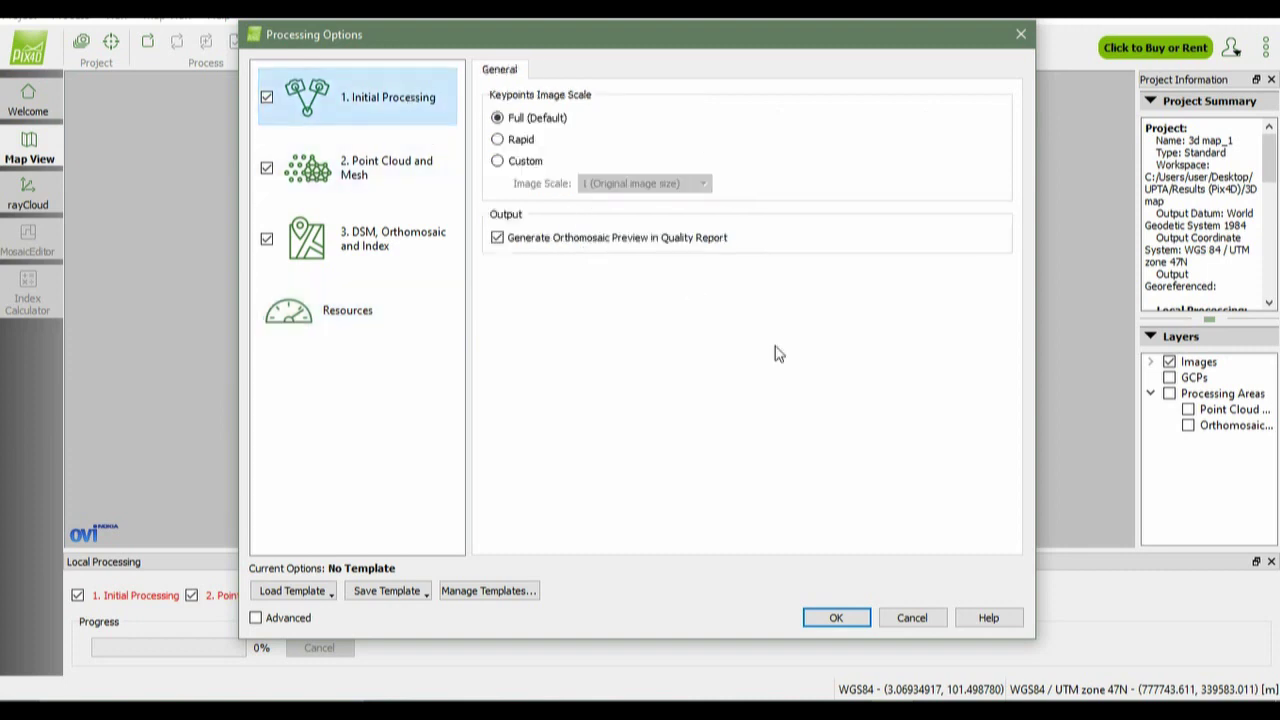
click(836, 618)
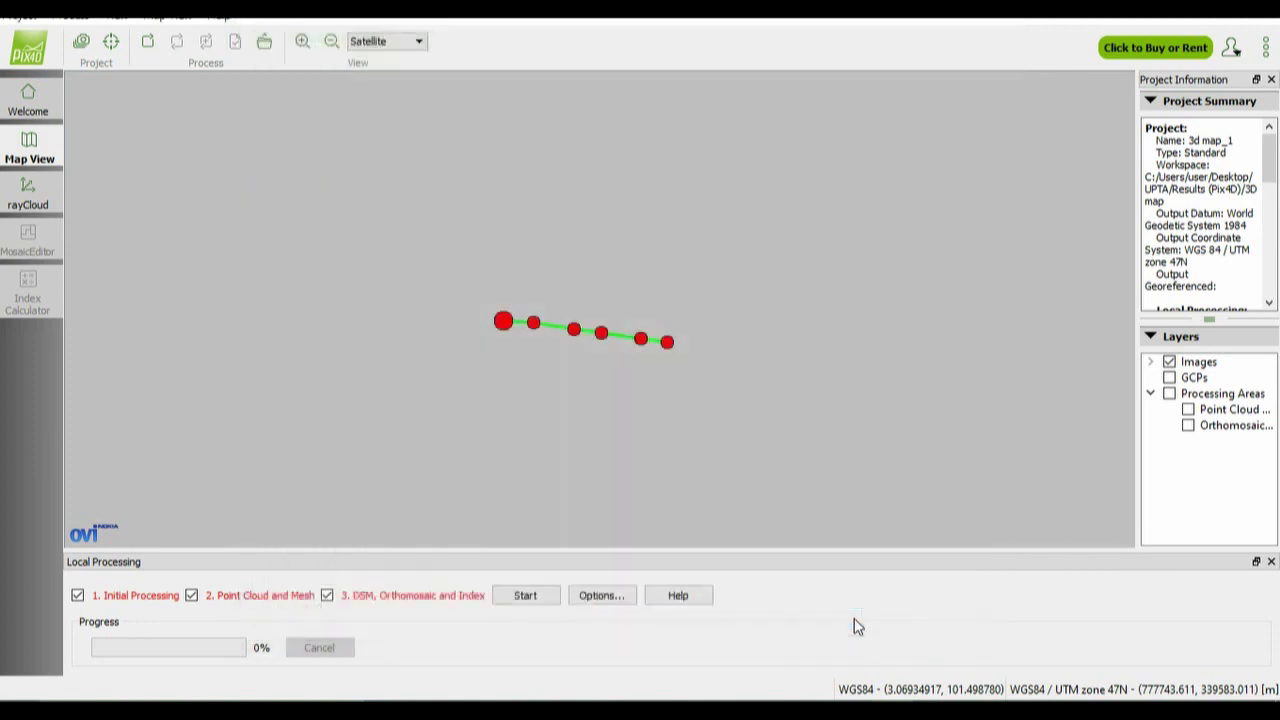
click(537, 602)
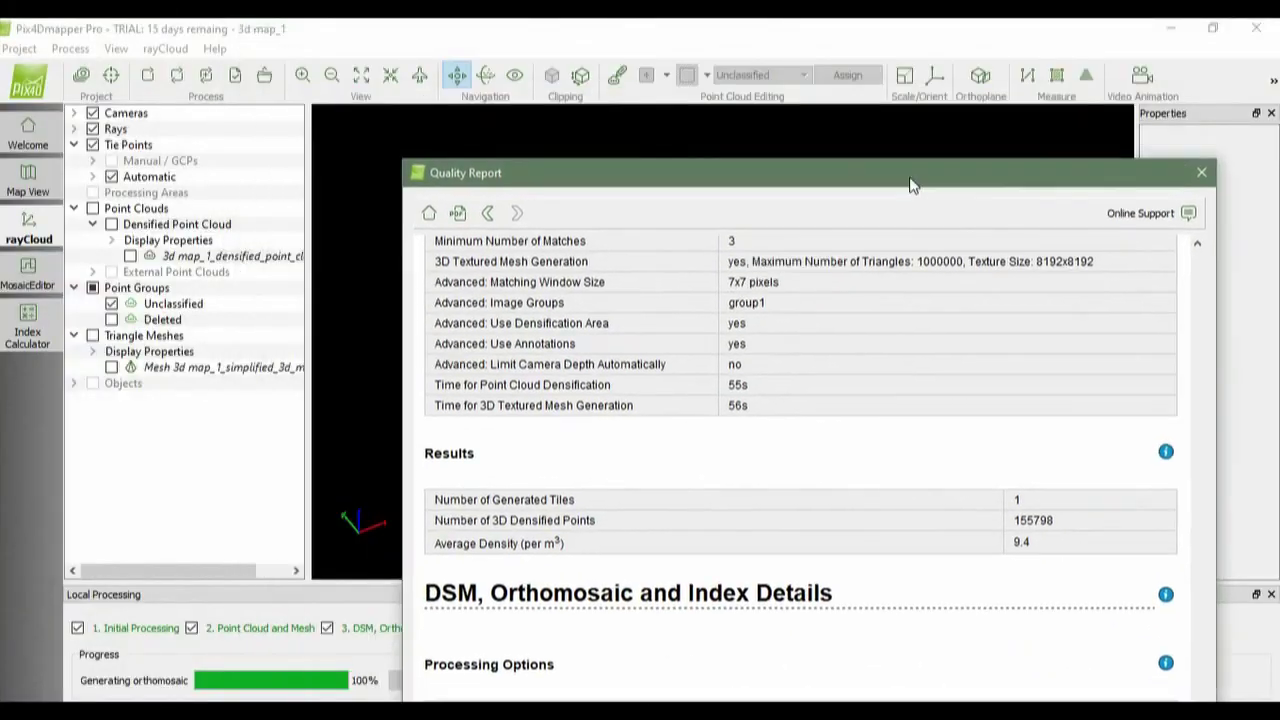
Step: Reposition and scroll through the Quality Report to review the results, then close it
drag(910, 185, 742, 55)
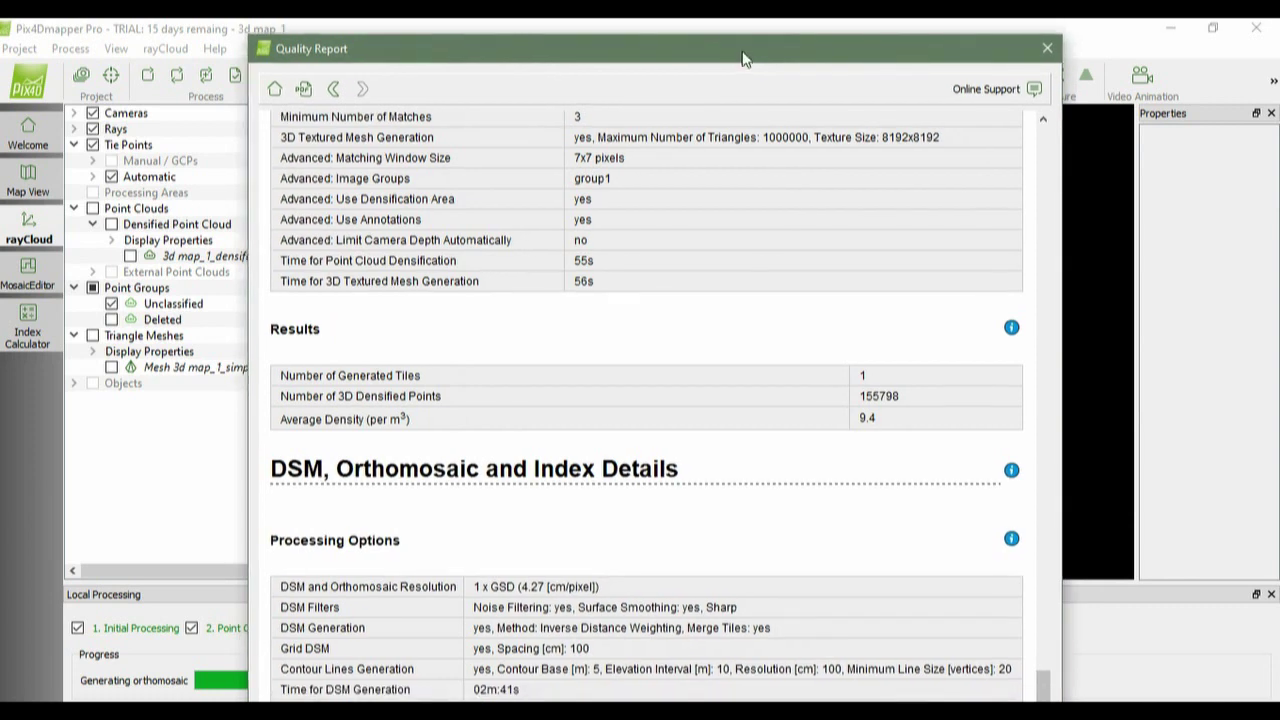
mouse_move(741, 52)
mouse_down()
mouse_move(703, 41)
mouse_move(746, 52)
mouse_up()
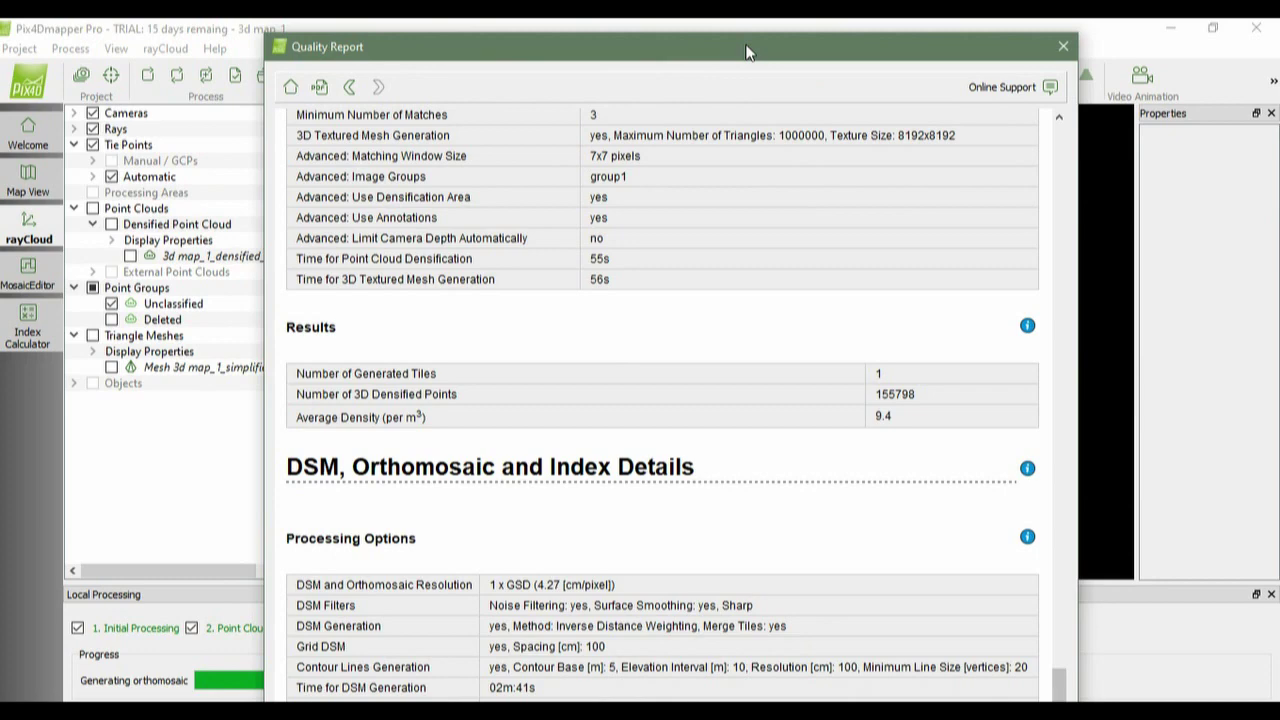
drag(615, 48, 596, 78)
scroll(893, 330, up, 3)
scroll(893, 330, up, 15)
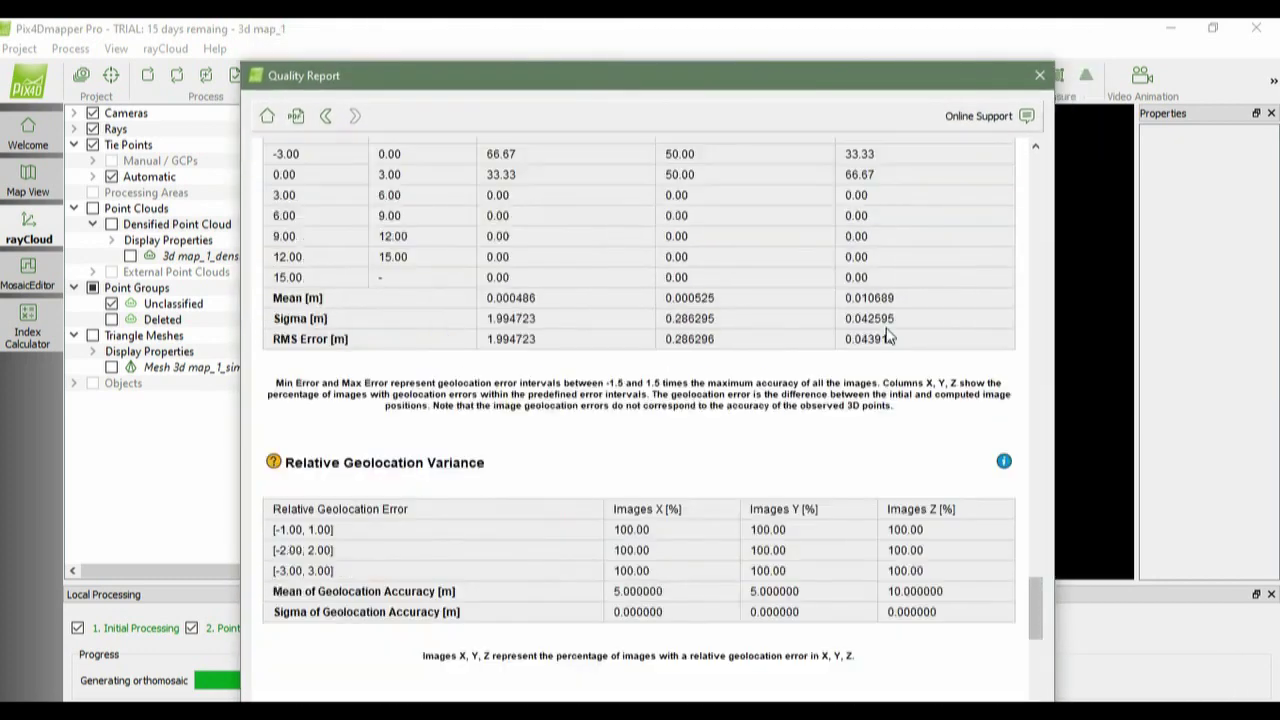
scroll(873, 350, up, 20)
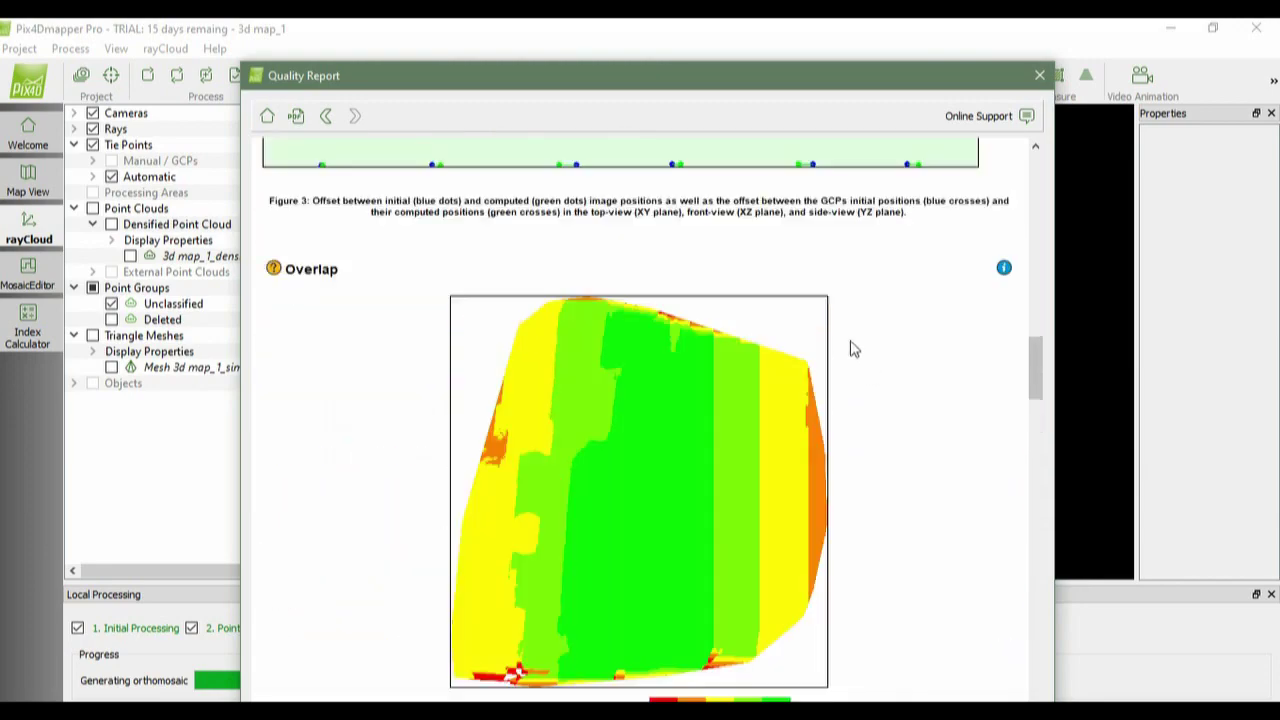
scroll(883, 374, up, 10)
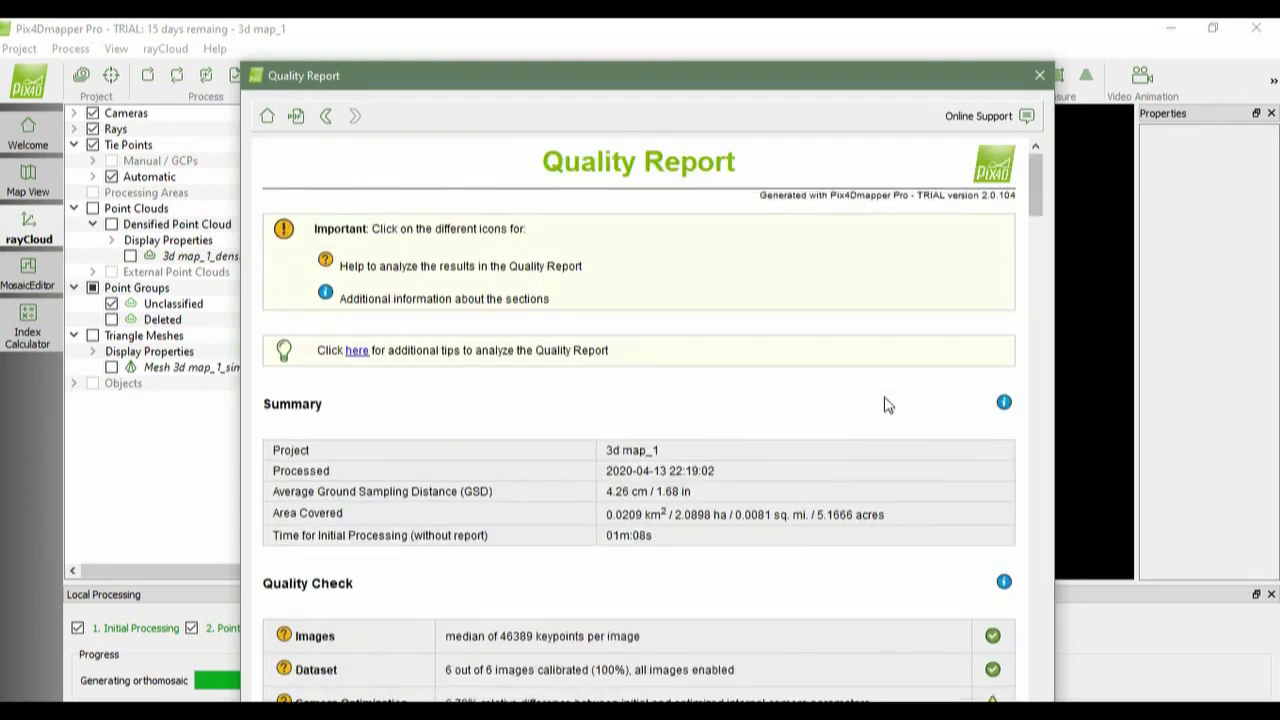
drag(740, 90, 668, 47)
scroll(574, 268, down, 5)
scroll(574, 268, up, 5)
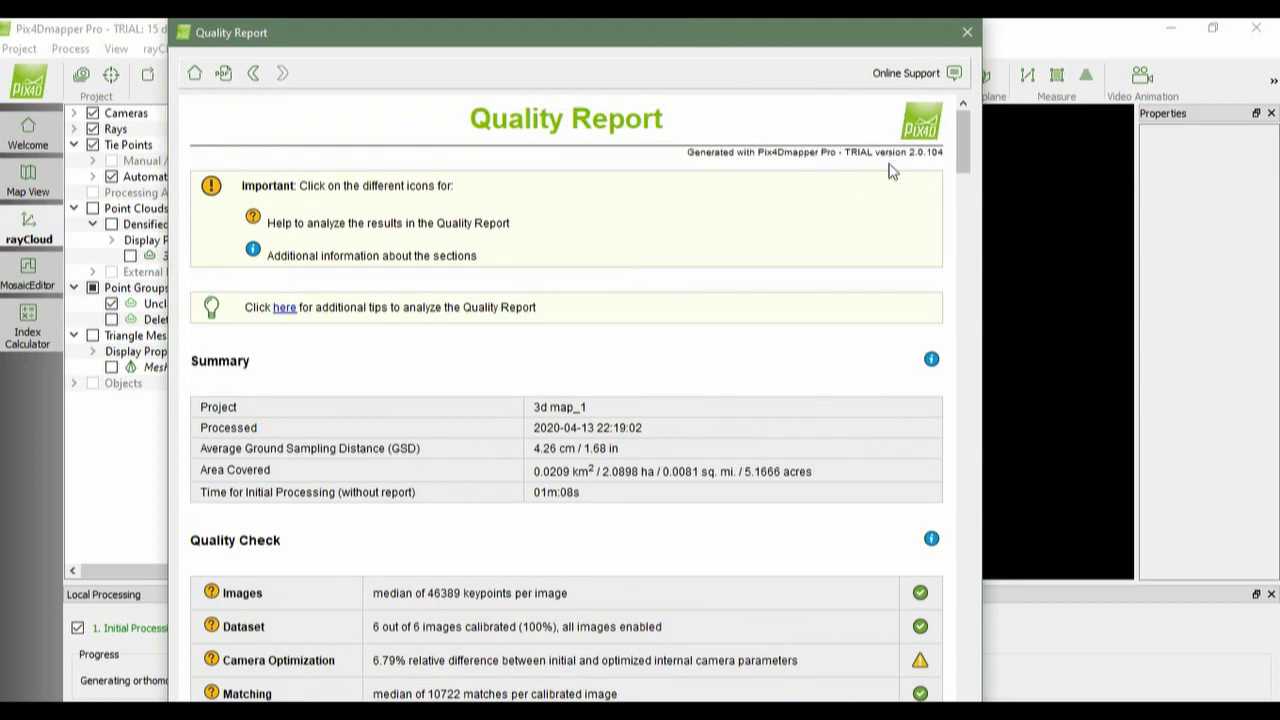
drag(961, 150, 958, 204)
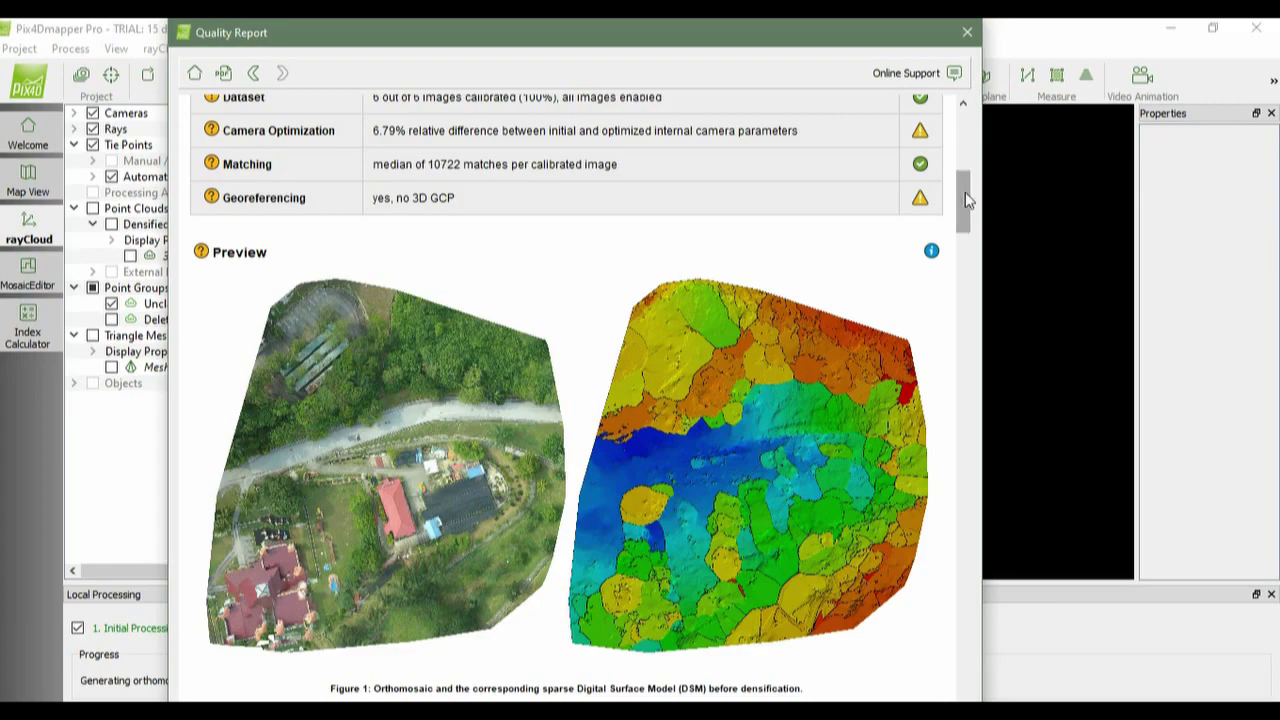
drag(960, 200, 960, 130)
click(966, 33)
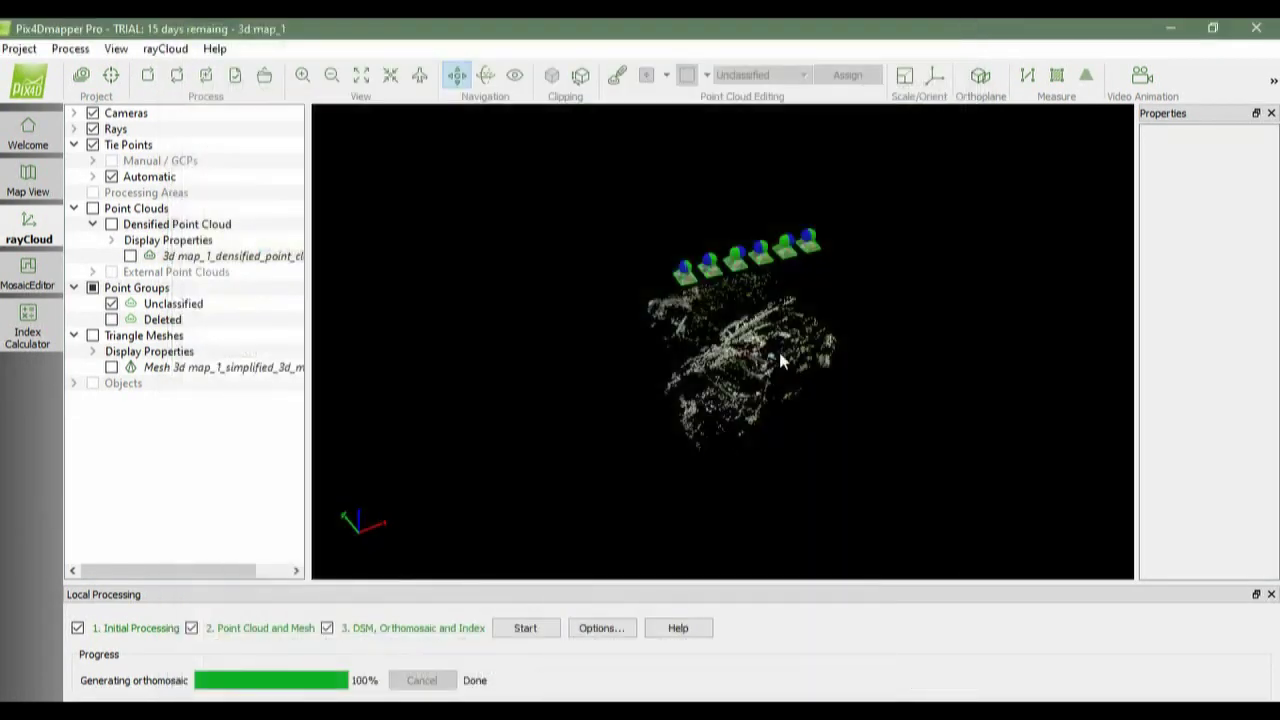
Step: Tilt the point cloud in rayCloud, return to Map View, and minimize Pix4Dmapper
drag(753, 366, 822, 300)
click(42, 182)
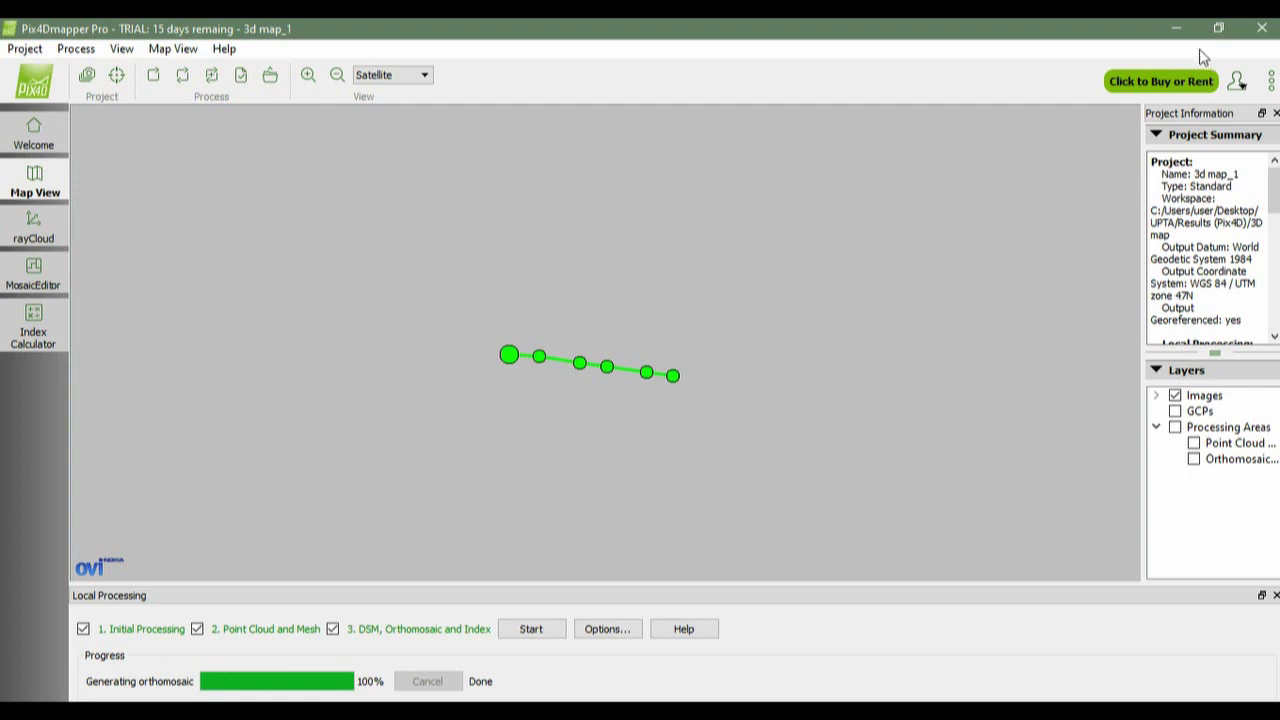
click(1177, 30)
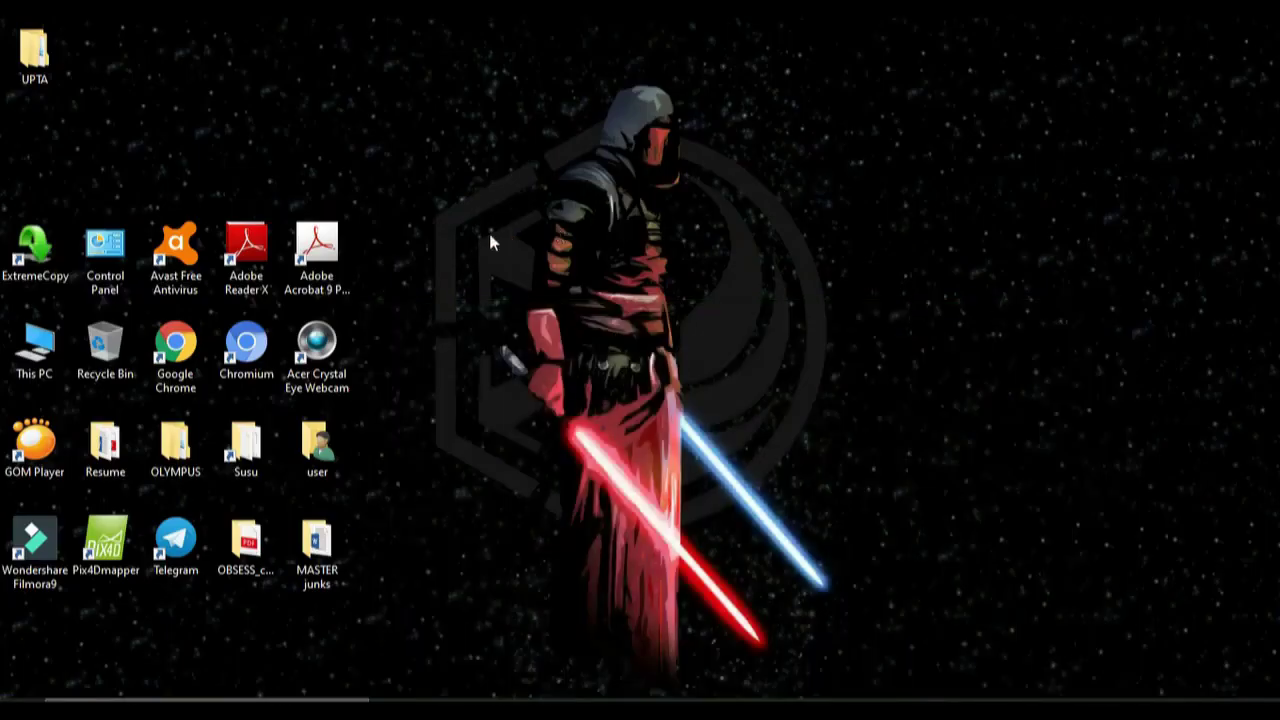
Step: Browse from UPTA through Results (Pix4D) and 3D map into the 3d map_1 output folder
double_click(48, 60)
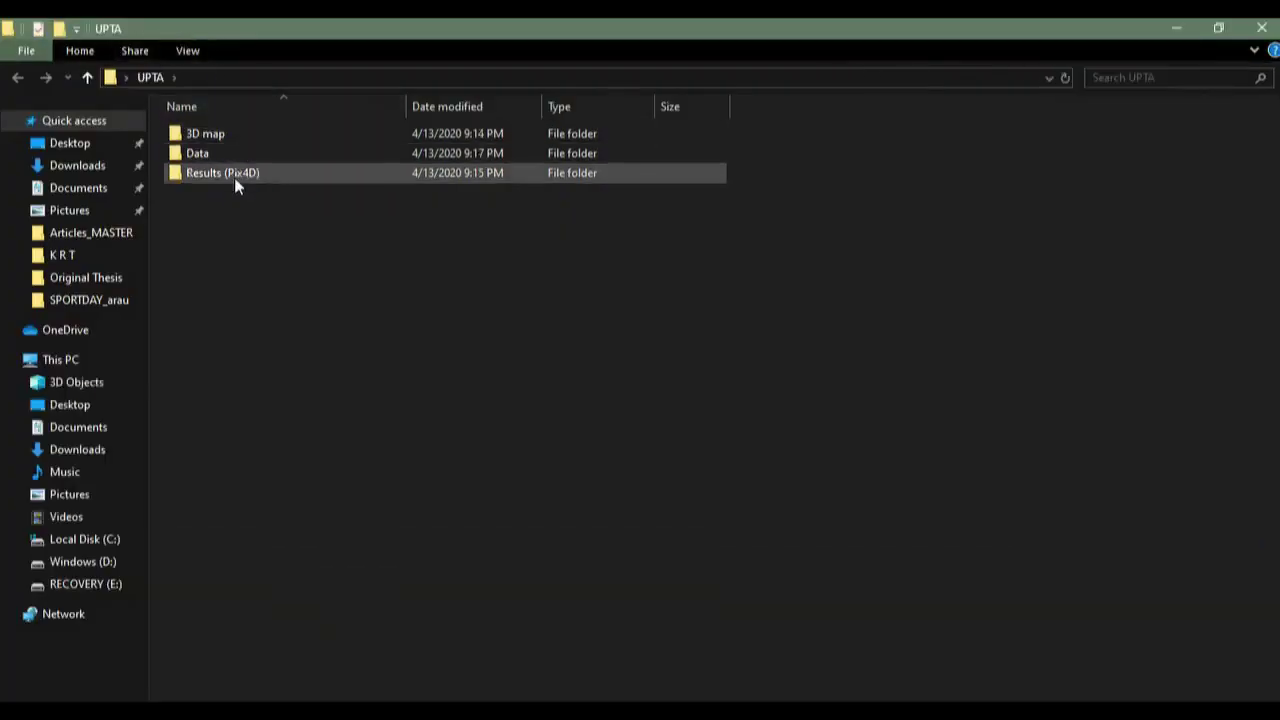
click(235, 176)
double_click(235, 176)
double_click(235, 134)
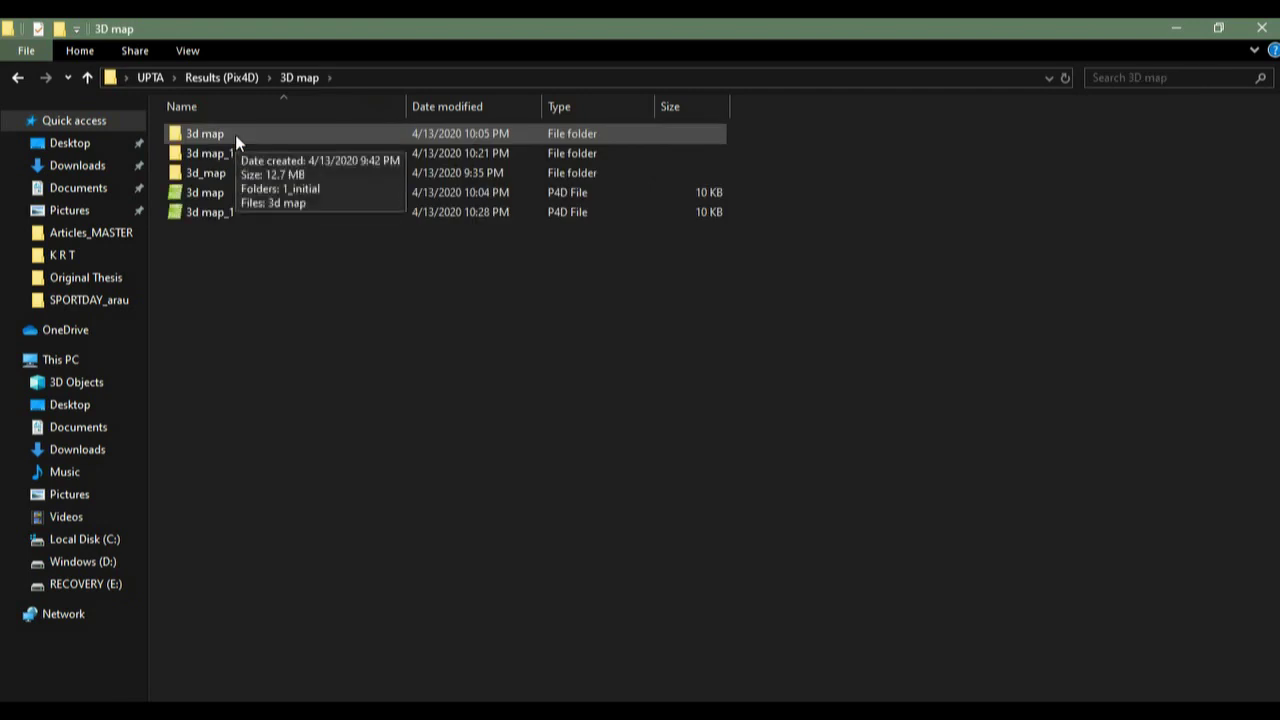
click(235, 150)
double_click(235, 150)
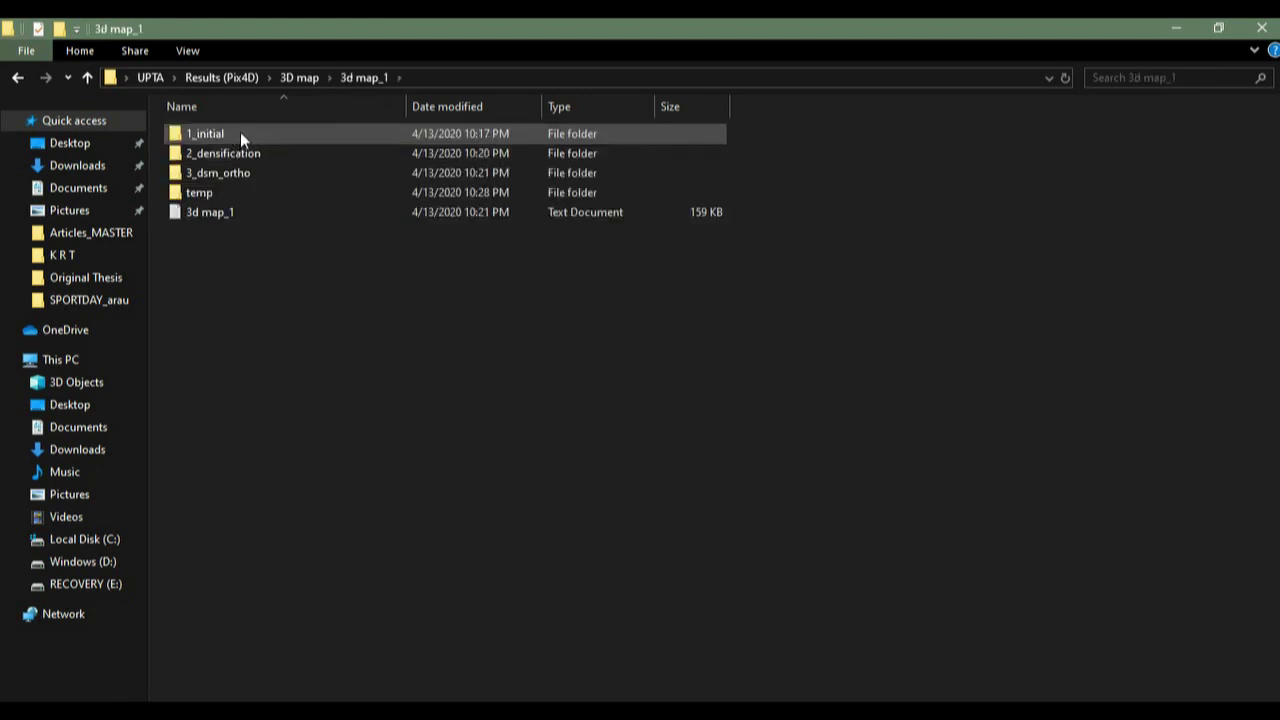
Step: Drill into 1_initial > report > html to view the report files, go back, and minimize Explorer
double_click(240, 133)
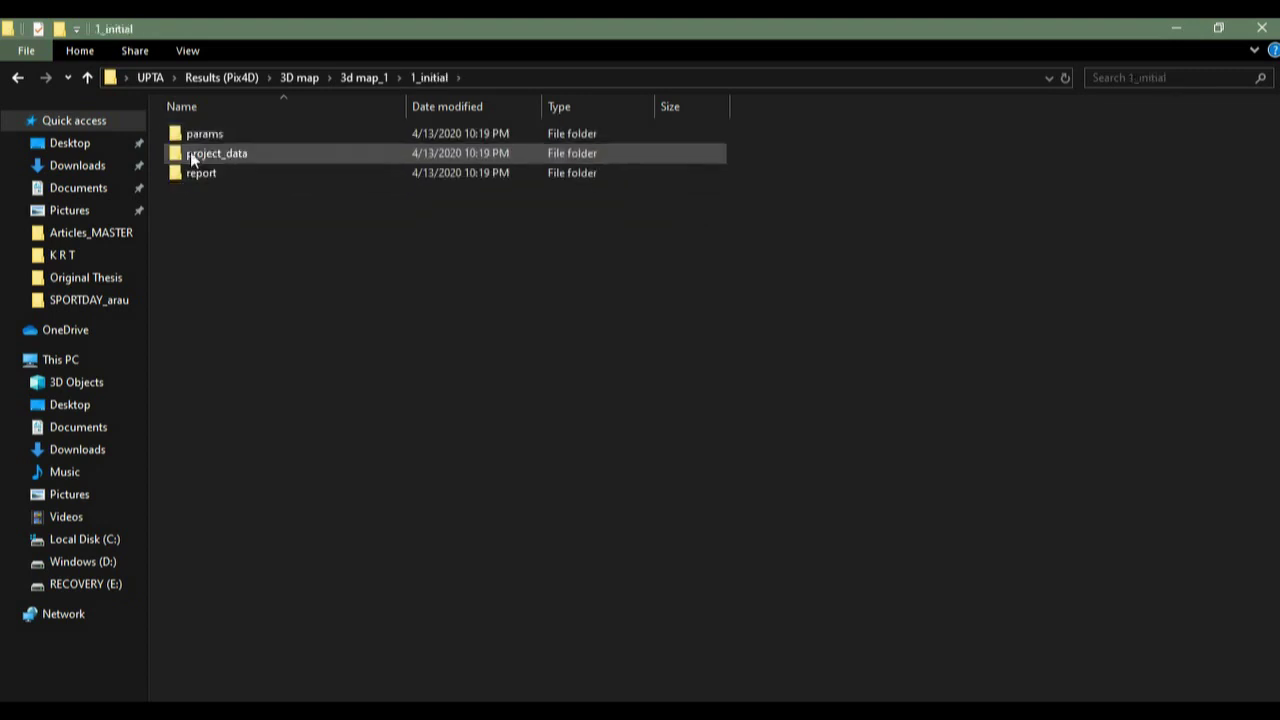
double_click(200, 172)
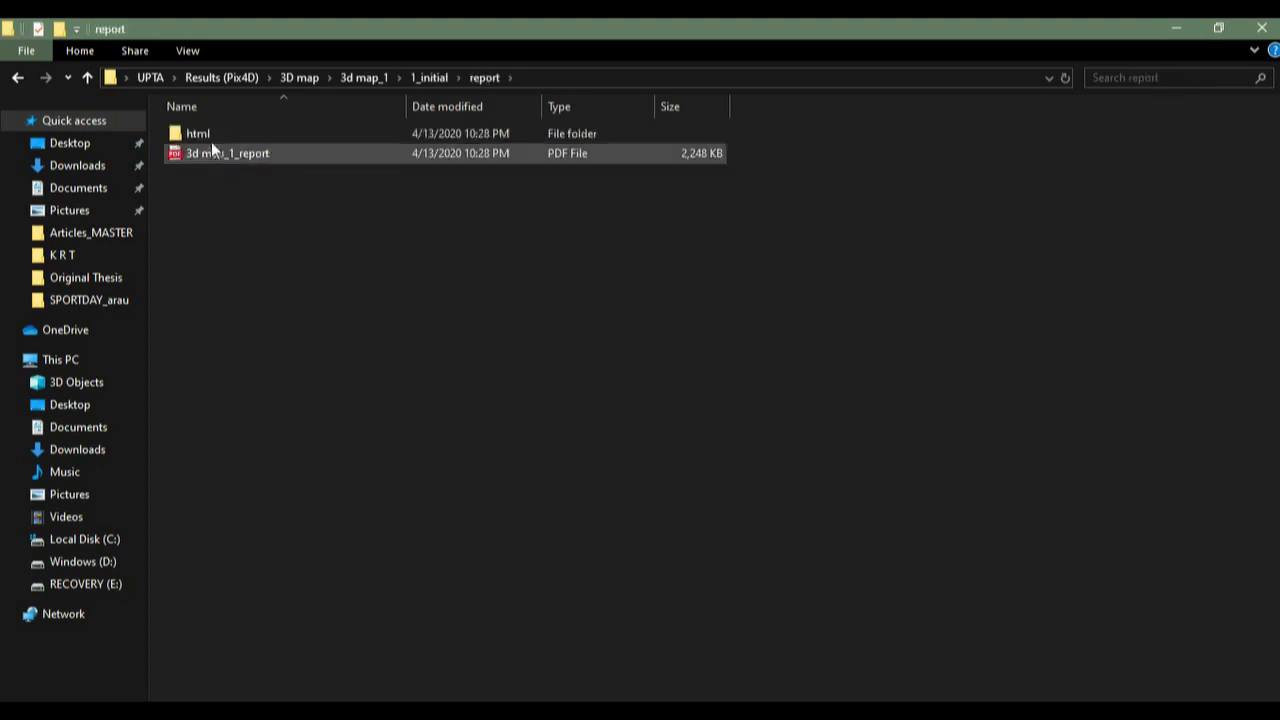
double_click(209, 134)
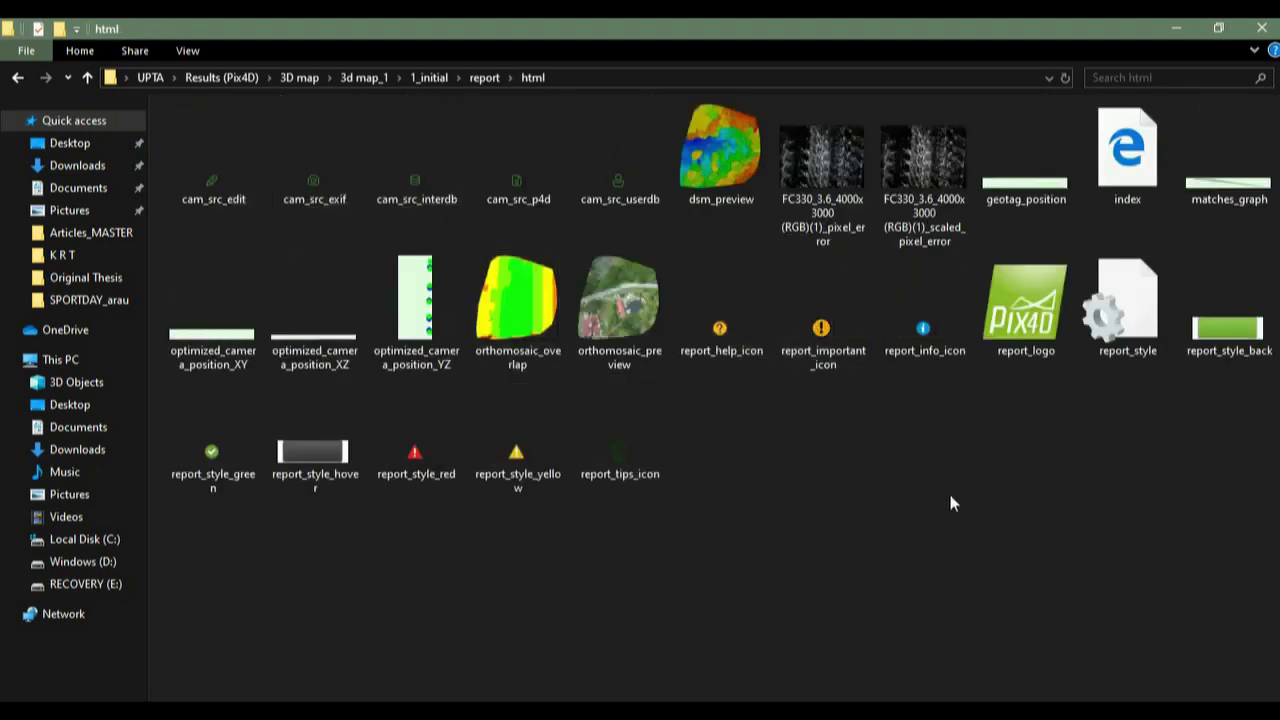
click(17, 77)
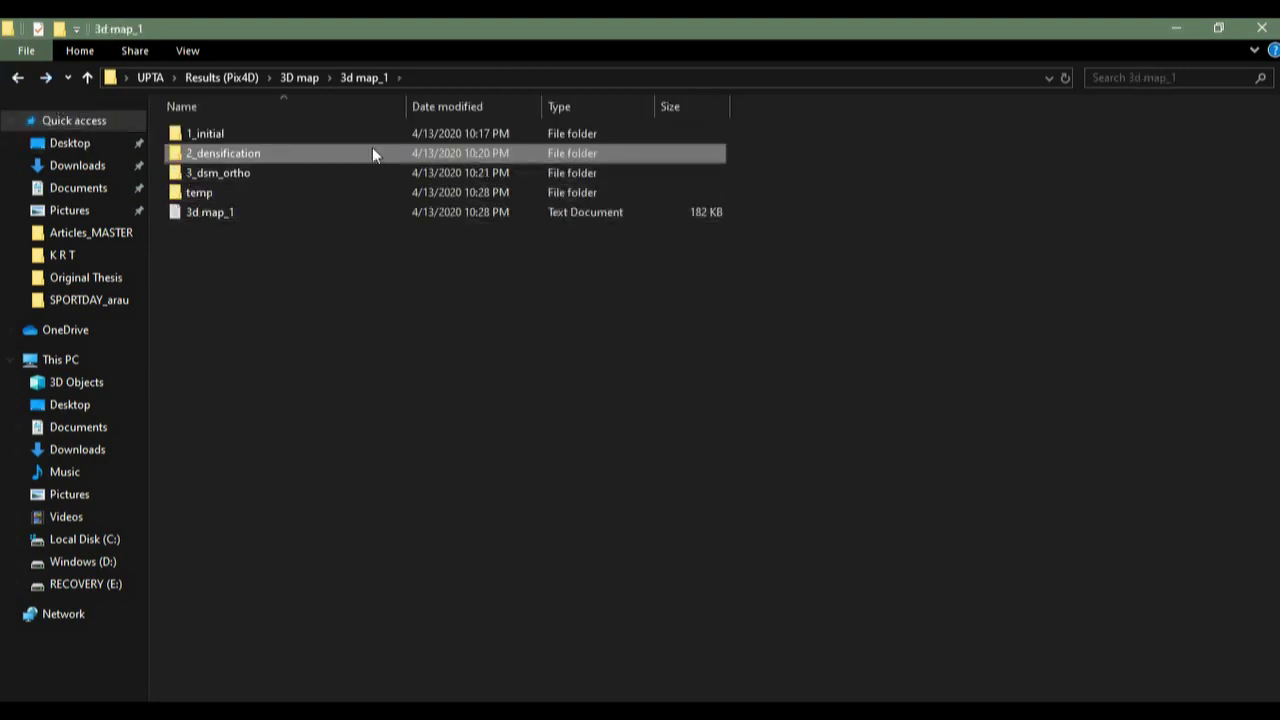
click(1176, 28)
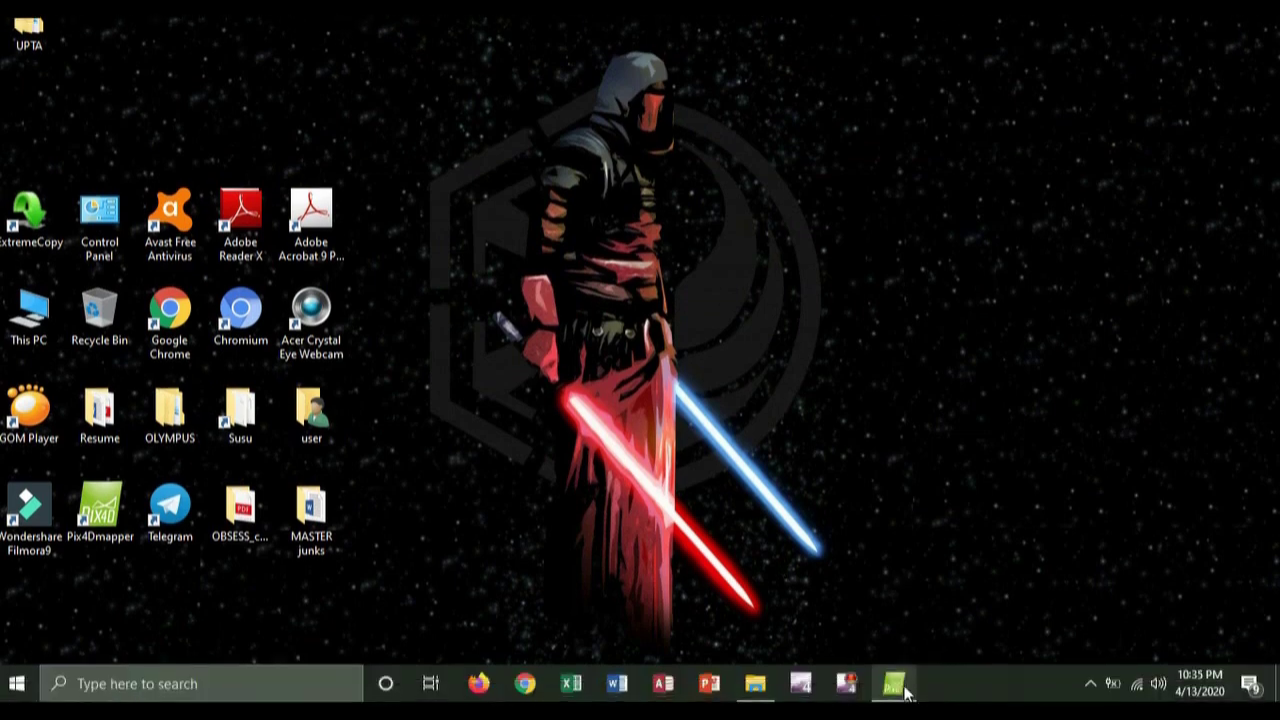